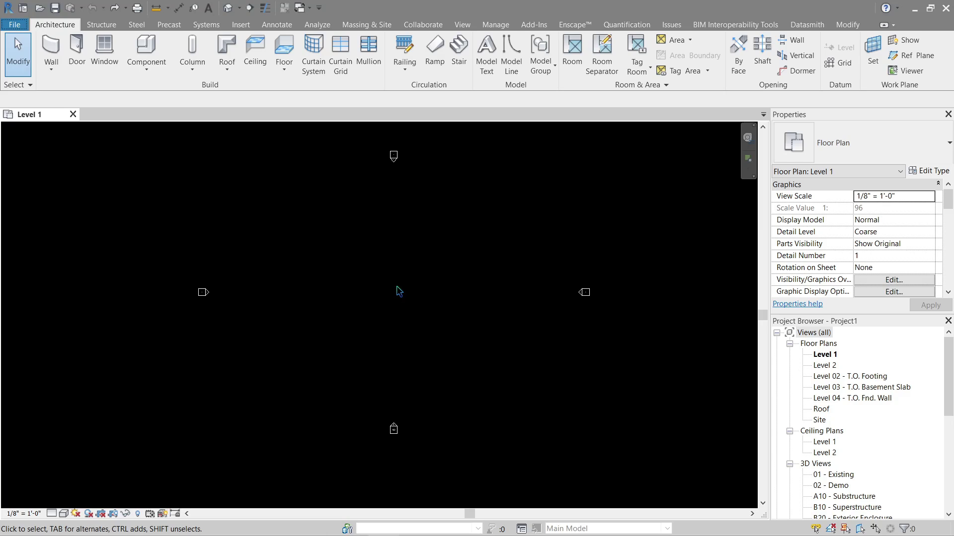
Search Keyboard Shortcuts for 'reference' and check Reference Plane's RP and R keys.
key(k)
key(s)
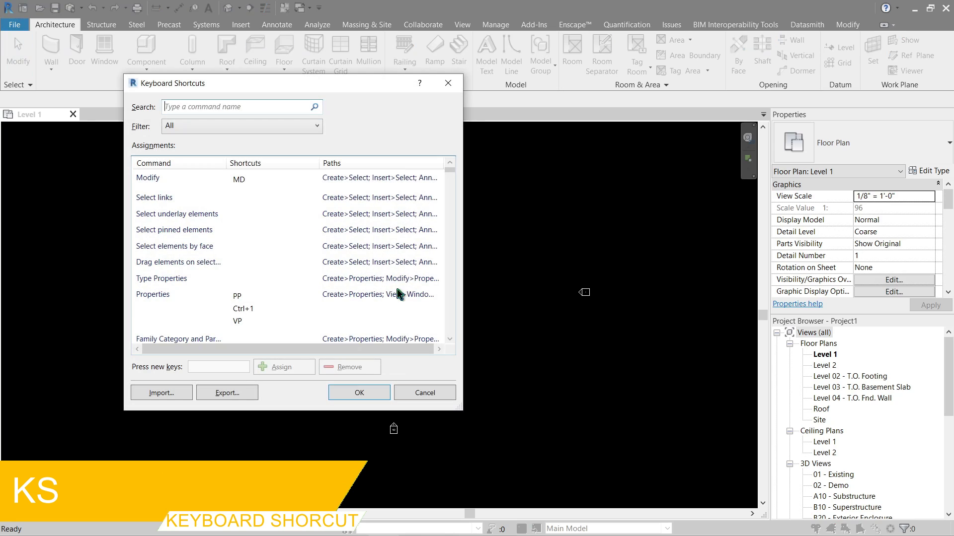
drag(306, 91, 452, 129)
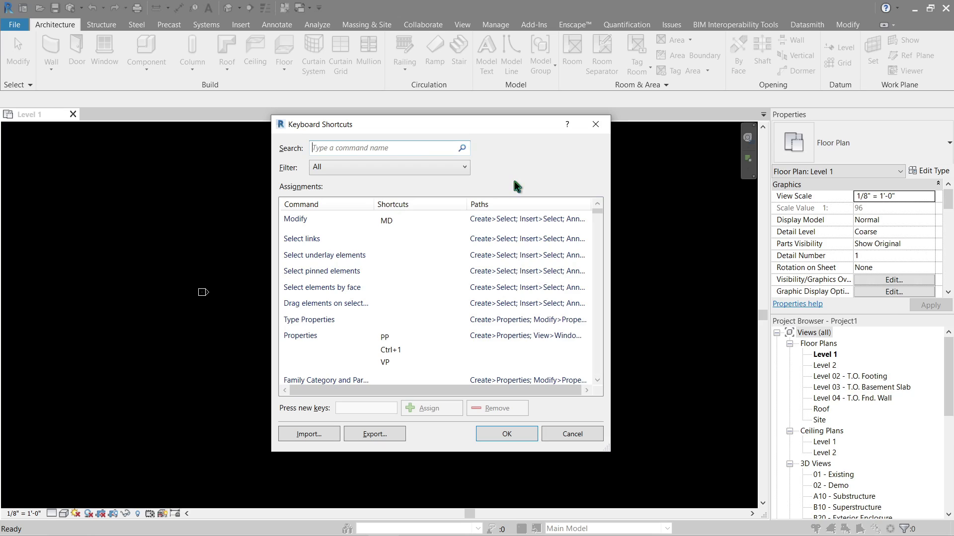
click(404, 147)
text(refre)
key(BackSpace)
key(BackSpace)
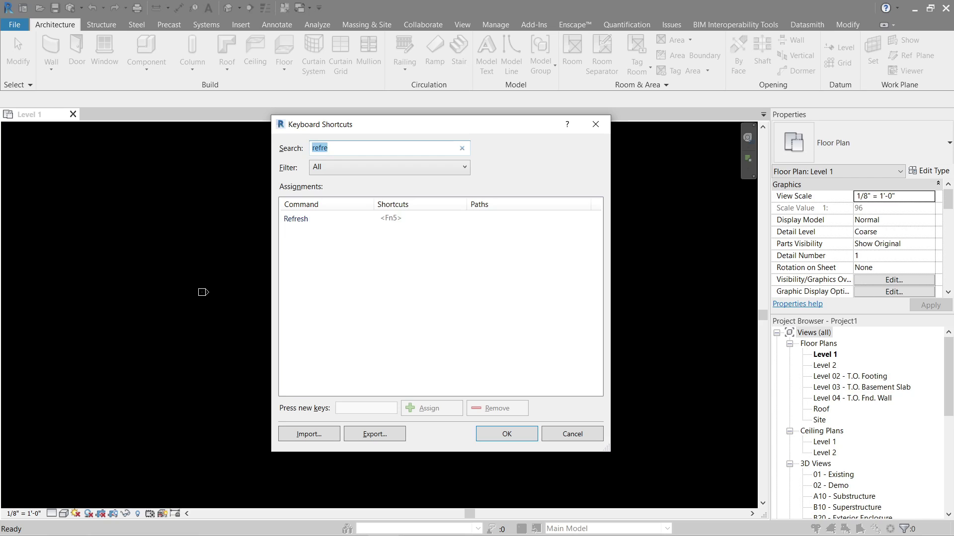
text(ere)
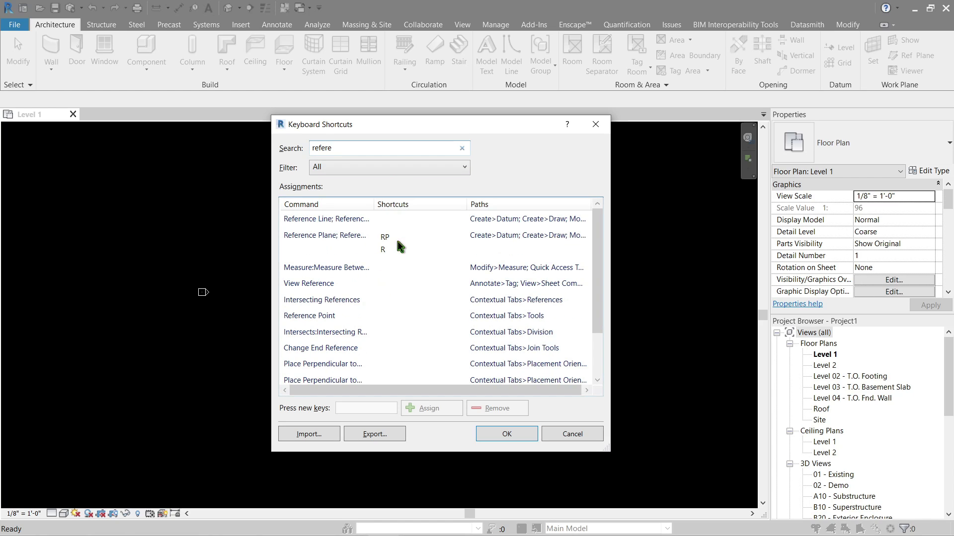
click(396, 241)
click(397, 250)
click(397, 251)
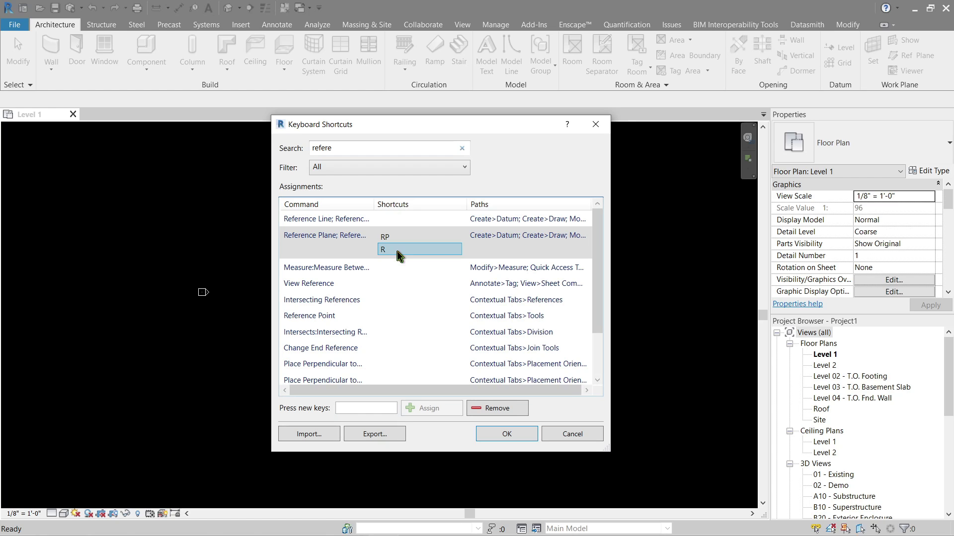
key(Return)
Draw a horizontal reference plane across the plan with RP.
key(r)
key(p)
click(266, 254)
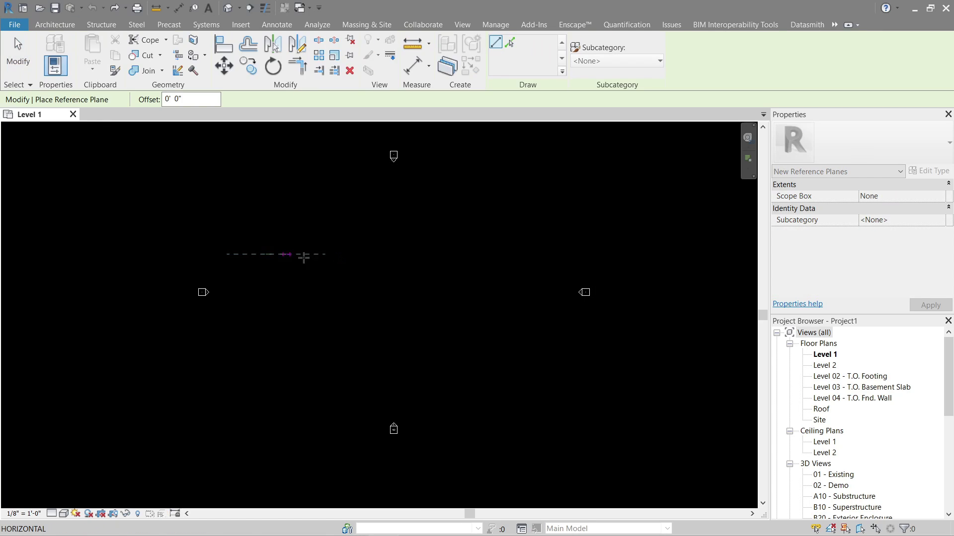
click(528, 254)
key(Escape)
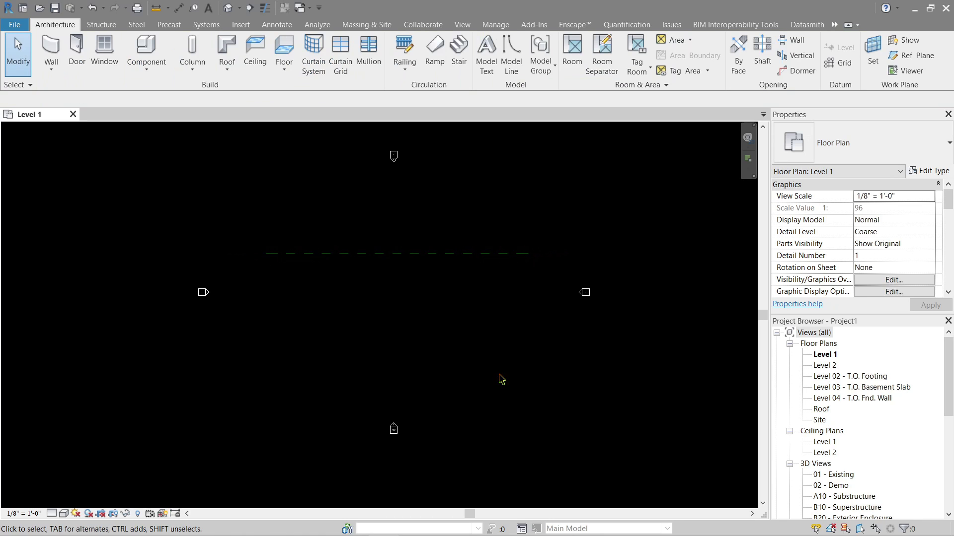
Search Keyboard Shortcuts for 'align' and check Aligned Dimension's shortcuts.
key(k)
key(s)
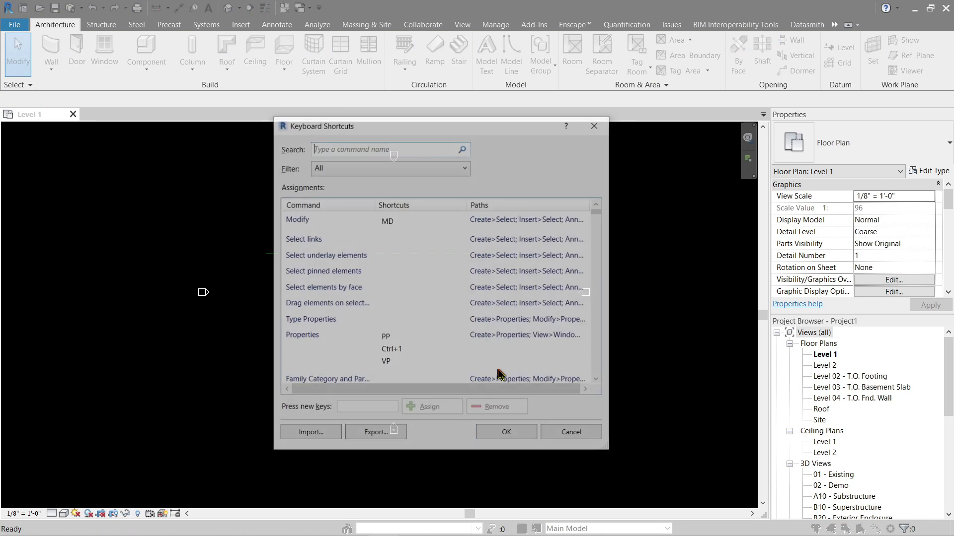
text(algin)
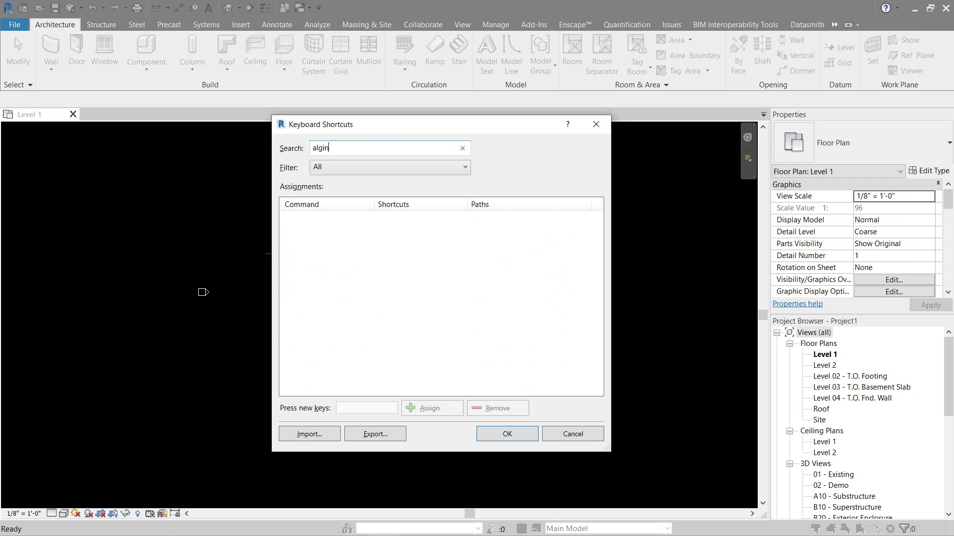
text(ed)
key(BackSpace)
key(BackSpace)
key(BackSpace)
key(BackSpace)
key(BackSpace)
key(BackSpace)
key(BackSpace)
text(ali)
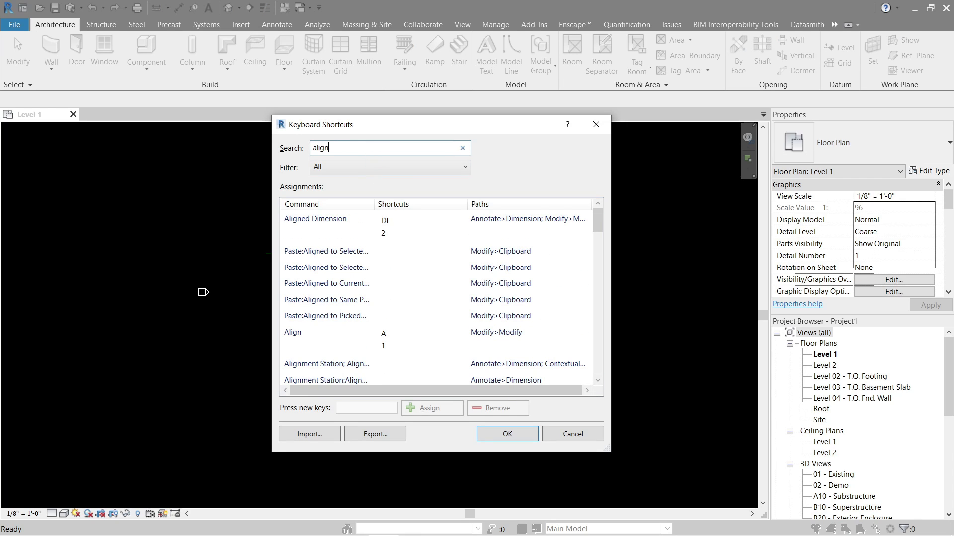
text(gn)
click(397, 224)
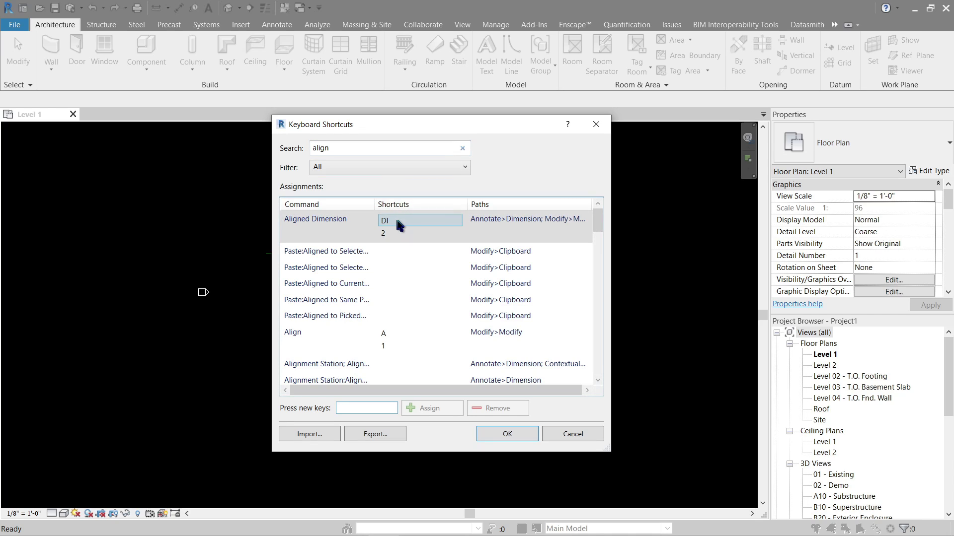
click(400, 233)
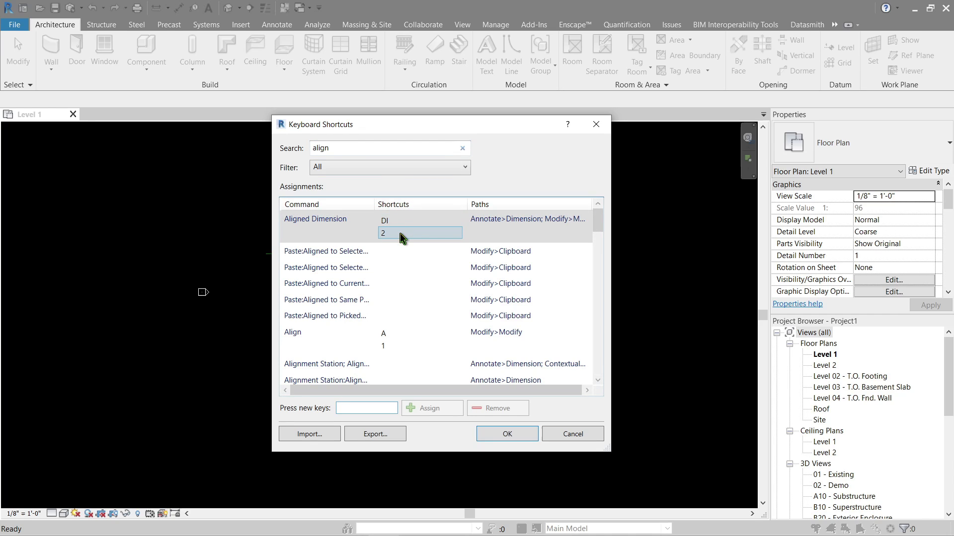
key(Return)
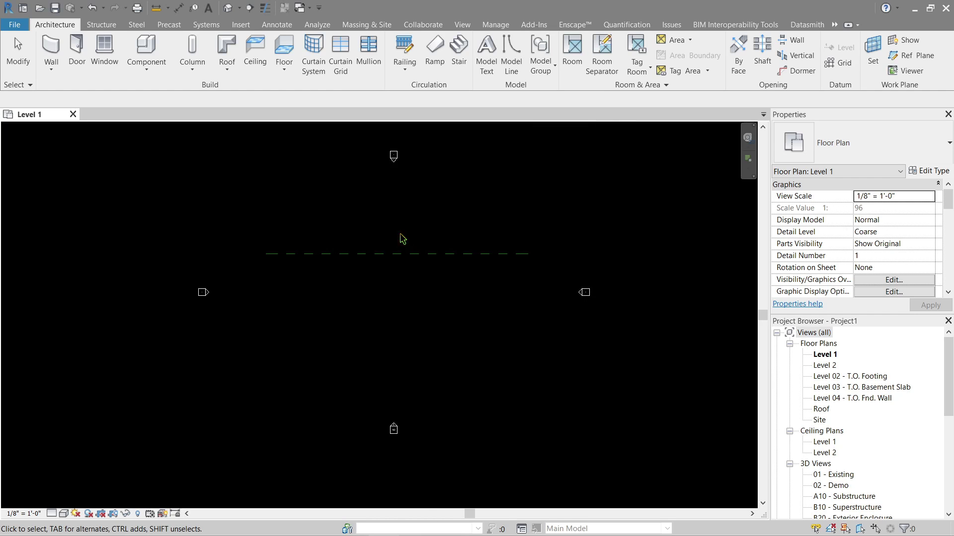
Draw a vertical wall with WA.
key(w)
key(a)
click(386, 289)
click(385, 356)
key(Escape)
key(Escape)
scroll(460, 345, up, 2)
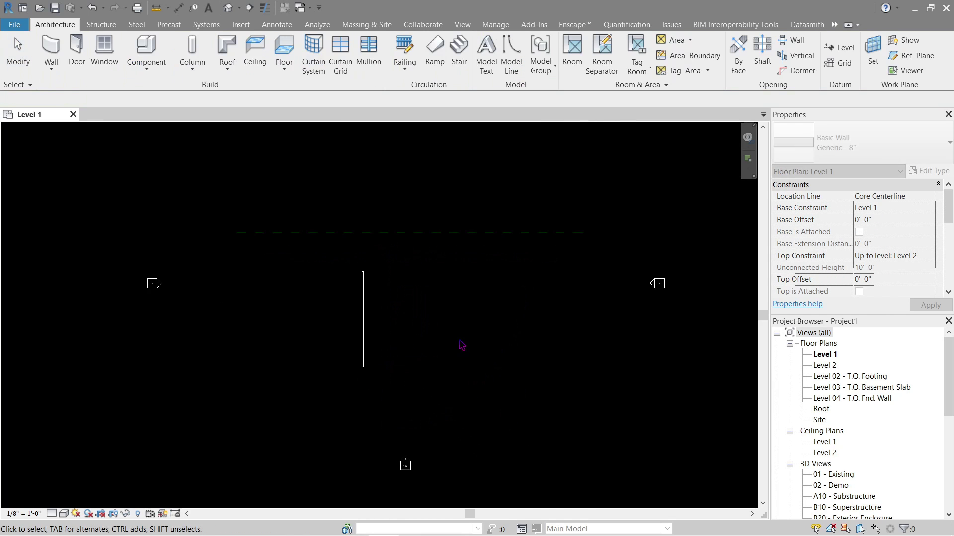
Drag a copy of the wall to the right, then undo it.
click(368, 313)
ctrl+drag(368, 314, 433, 314)
click(392, 298)
scroll(376, 282, up, 2)
scroll(370, 280, up, 2)
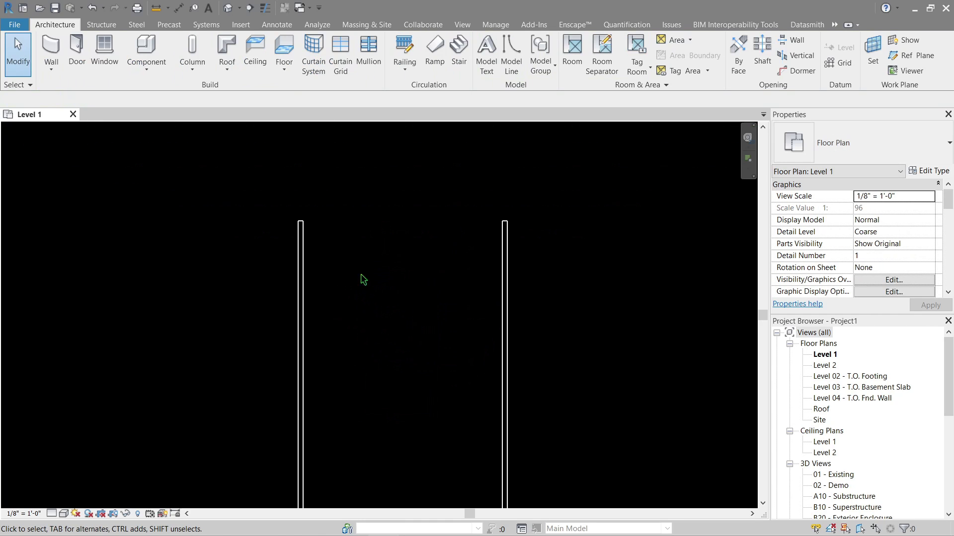
key(d)
key(i)
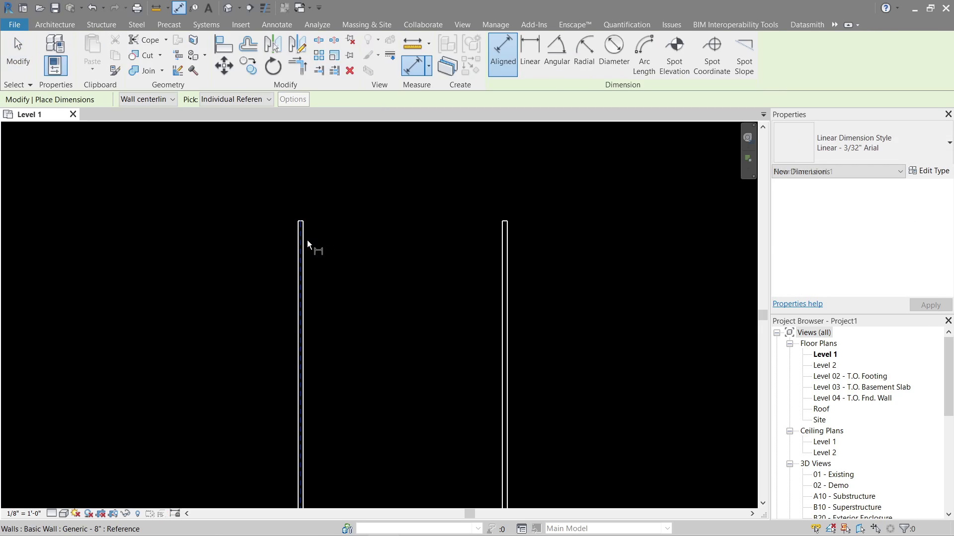
key(Escape)
key(ctrl+z)
Copy the left wall to the right with CO.
click(301, 244)
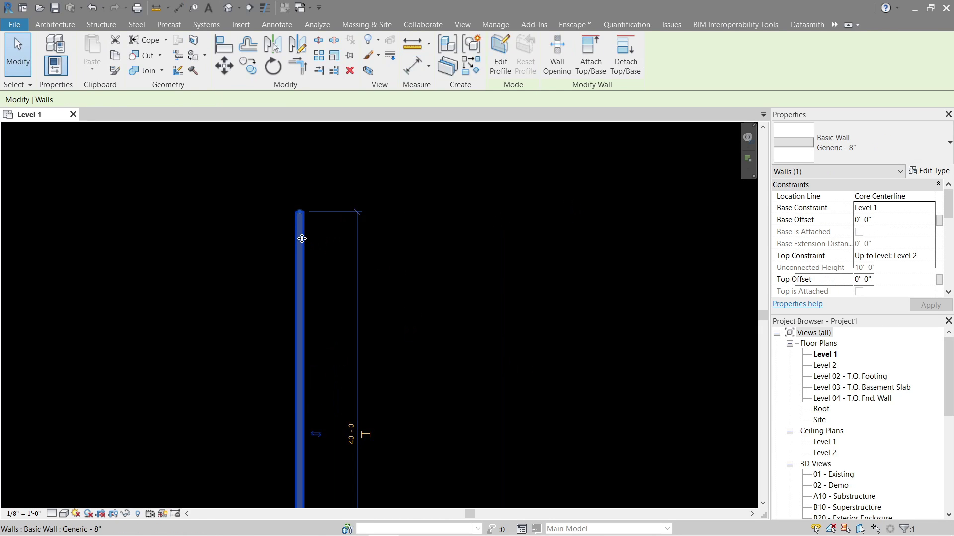
key(c)
key(o)
click(302, 243)
click(367, 242)
scroll(325, 229, up, 4)
Add a 7' - 10" aligned dimension between the two walls' centrelines.
key(d)
key(i)
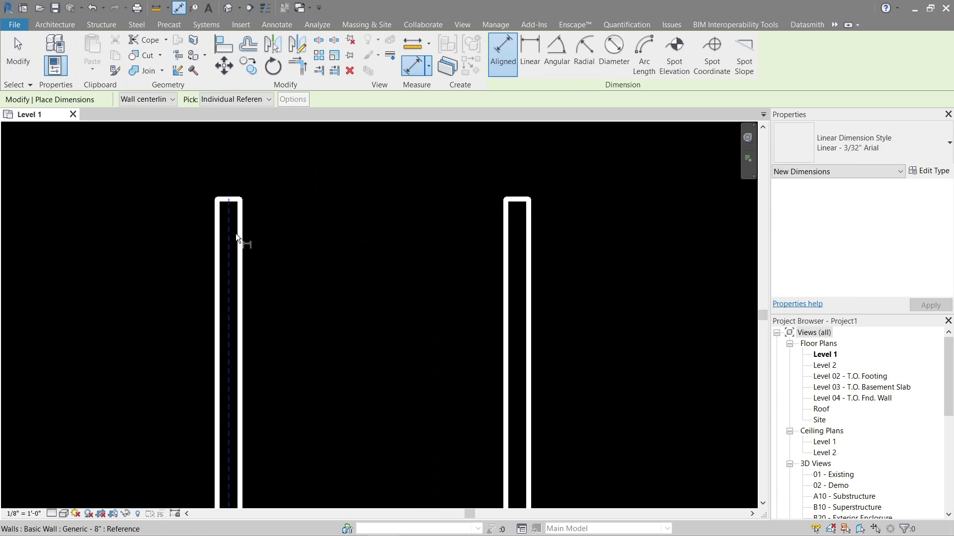
click(240, 244)
click(503, 254)
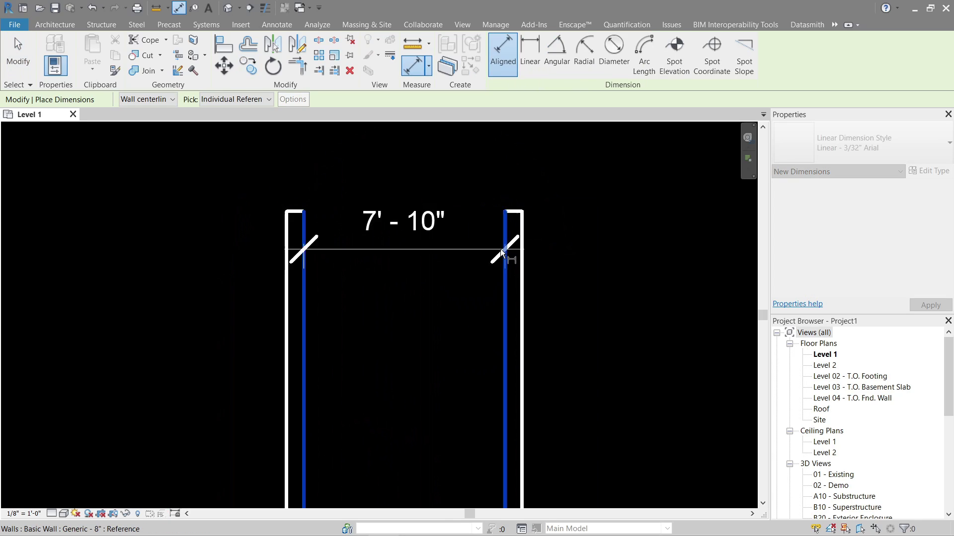
scroll(503, 255, down, 5)
click(497, 268)
key(Escape)
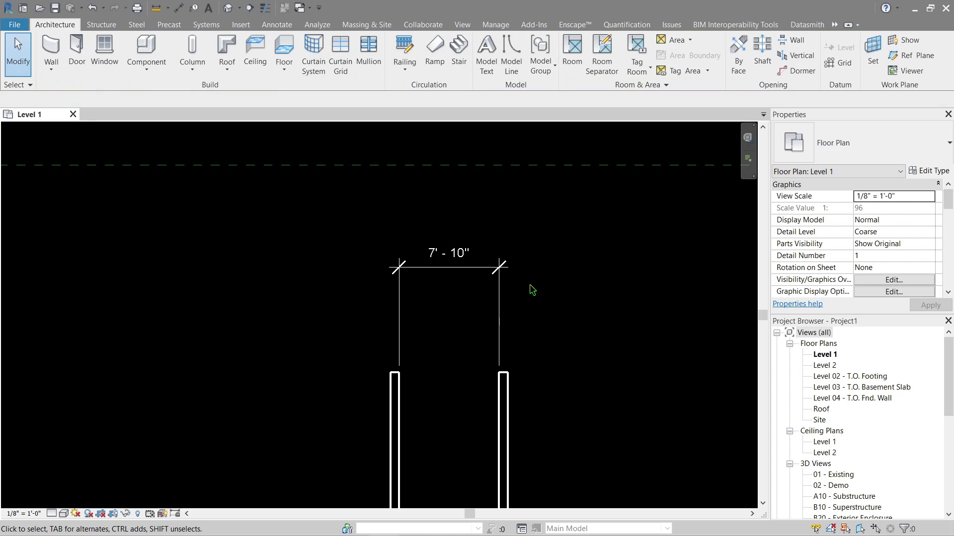
Search Keyboard Shortcuts for 'trim', then close the dialog.
key(k)
key(s)
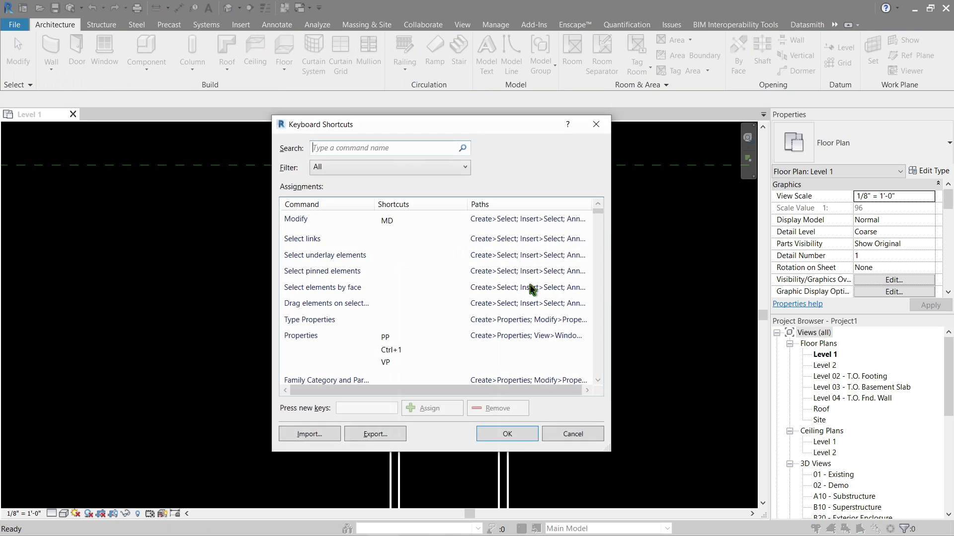
click(412, 152)
text(trim)
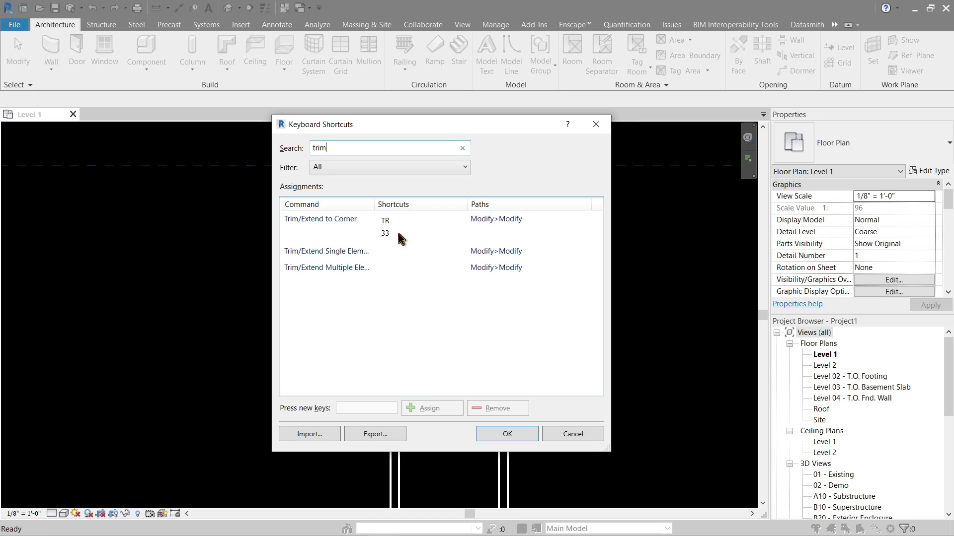
key(Escape)
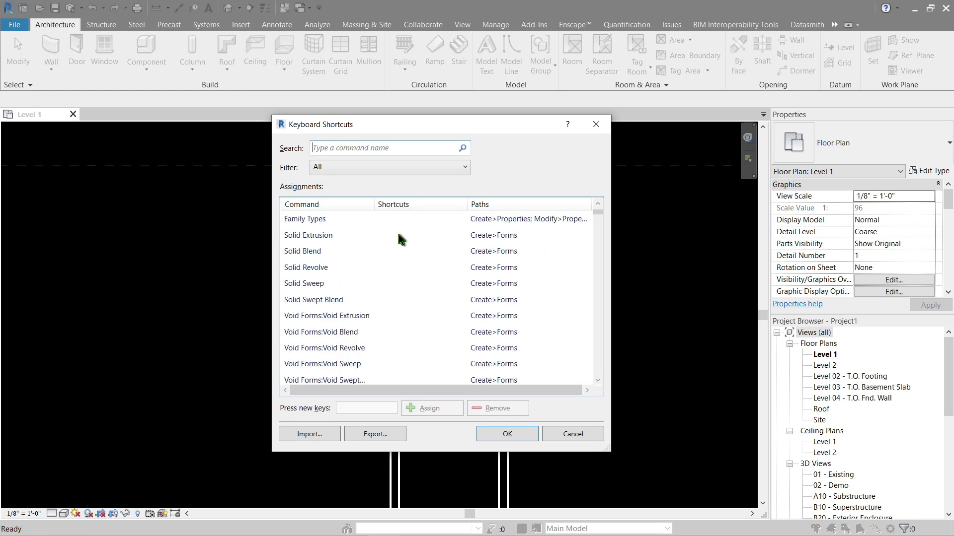
key(Escape)
Select a wall and briefly start Trim/Extend to Corner (TR), then cancel.
click(459, 281)
key(Escape)
scroll(476, 276, down, 1)
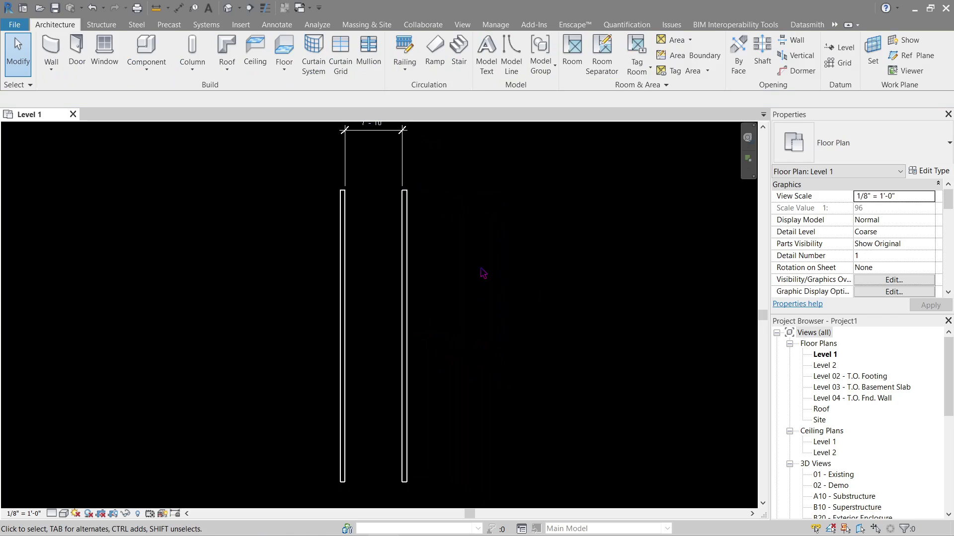
key(t)
key(r)
key(Escape)
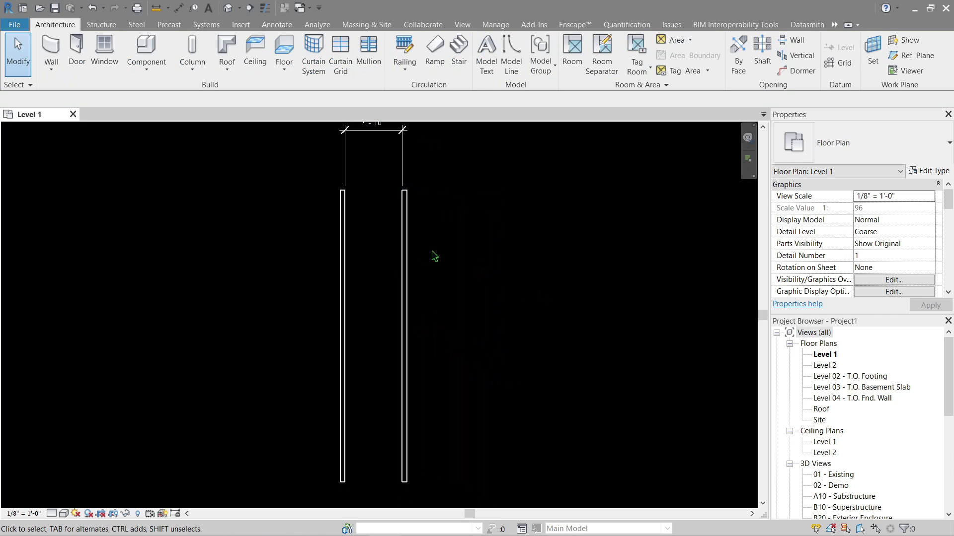
Draw a horizontal wall near the top of the right vertical wall.
key(w)
key(a)
click(454, 137)
click(607, 172)
middle_drag(575, 229, 511, 340)
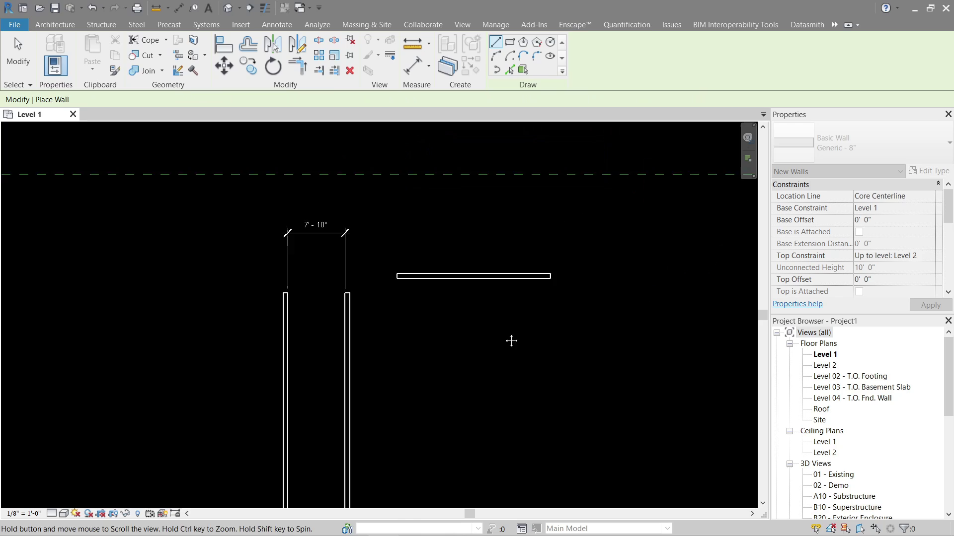
key(Escape)
key(Escape)
Join the horizontal wall and right vertical wall into a corner with TR.
key(t)
key(r)
click(350, 323)
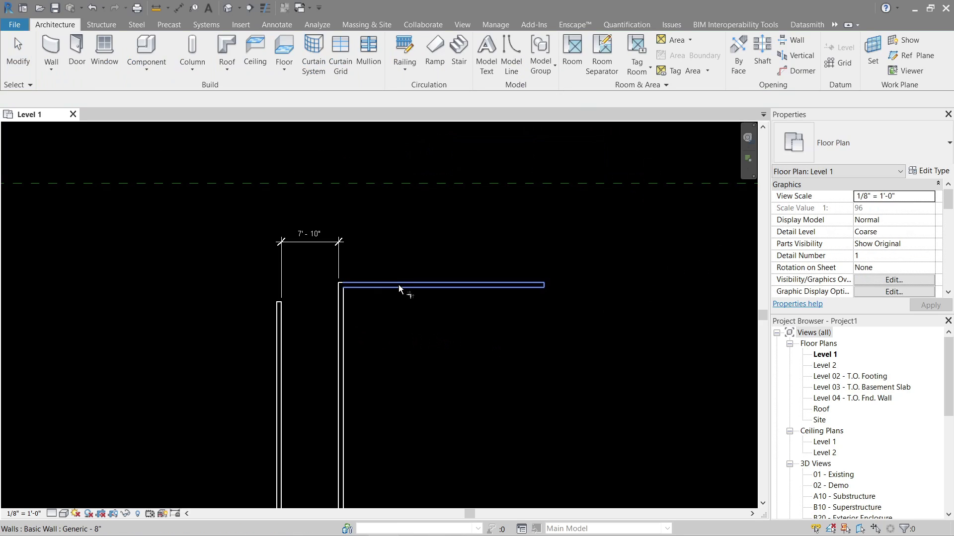
click(398, 285)
key(Escape)
scroll(416, 332, up, 1)
middle_drag(416, 332, 494, 347)
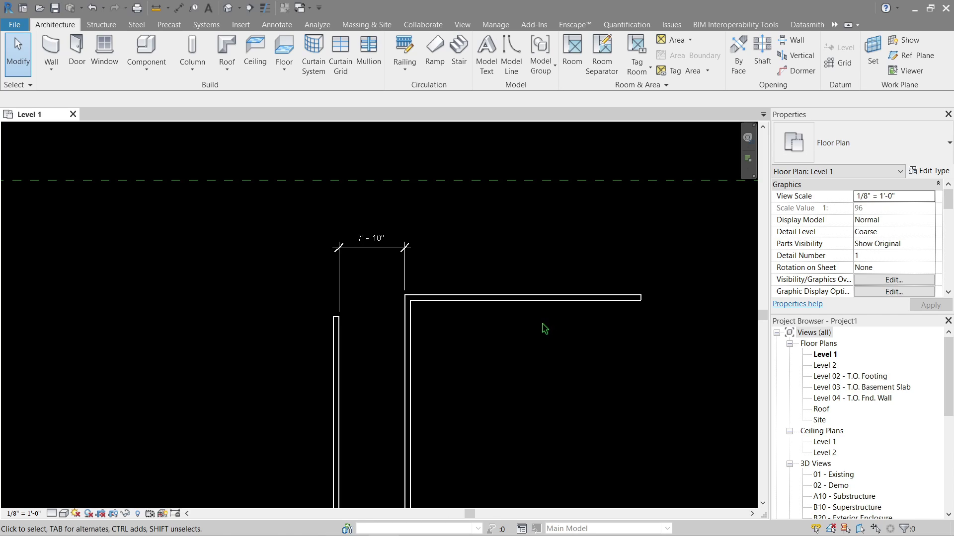
middle_drag(528, 351, 585, 347)
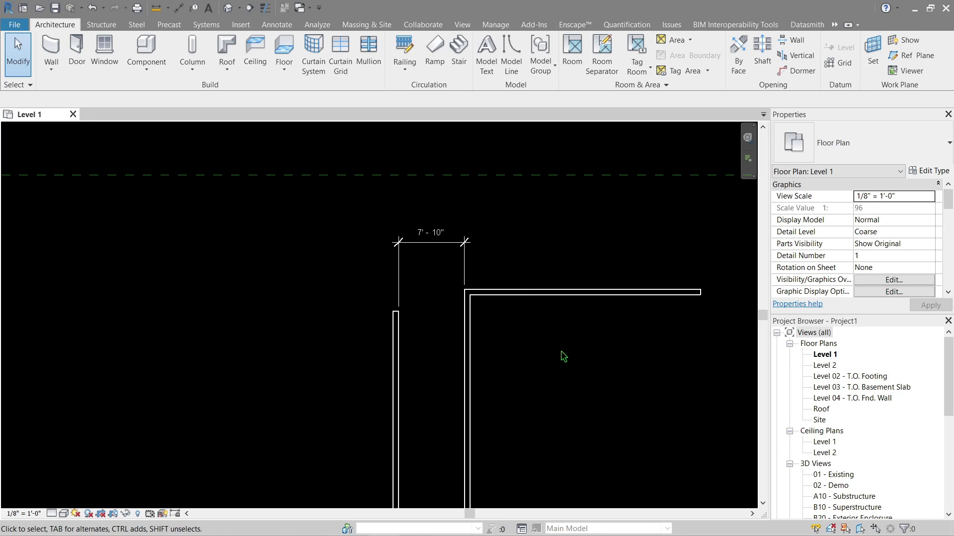
scroll(563, 357, up, 1)
Search Keyboard Shortcuts for 'split' and check Split Element's Shift+3 key.
key(k)
key(s)
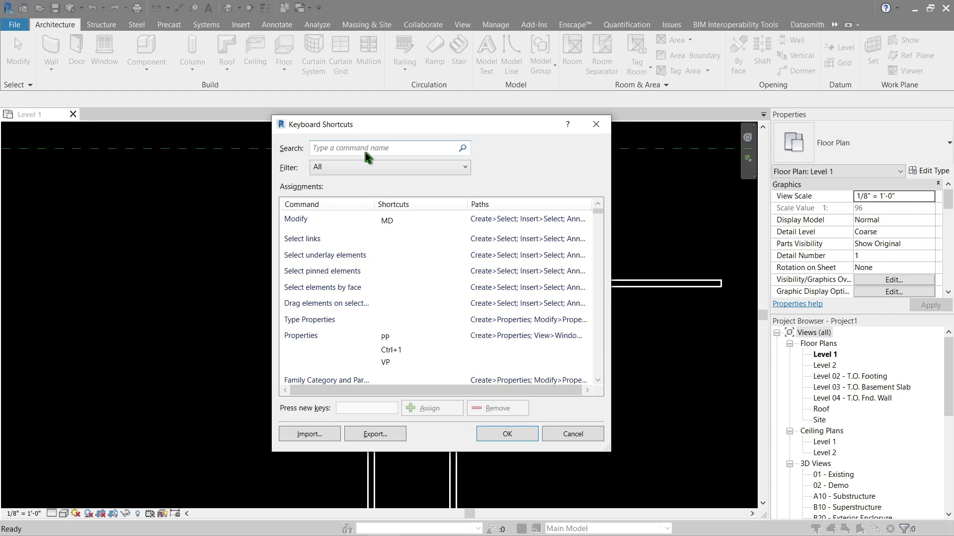
click(364, 147)
text(split)
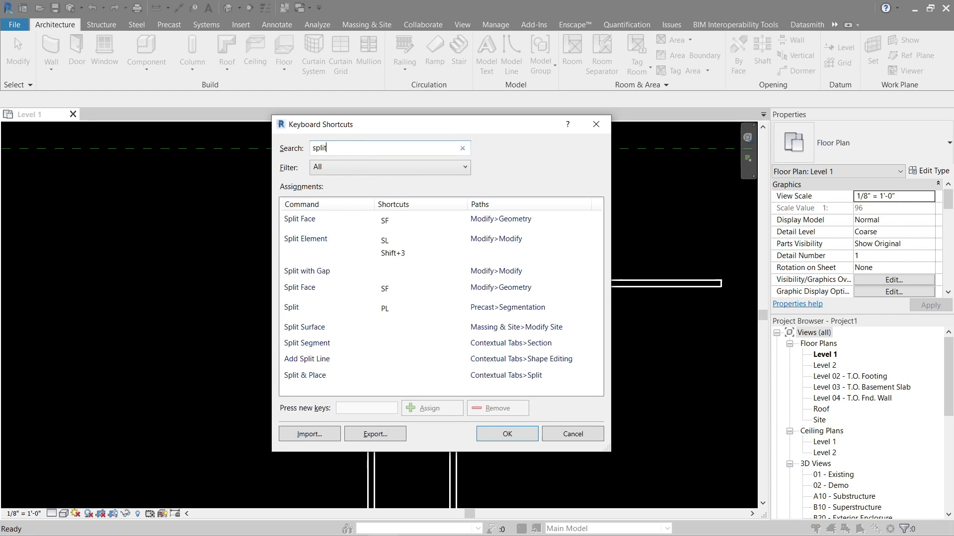
click(395, 242)
click(401, 256)
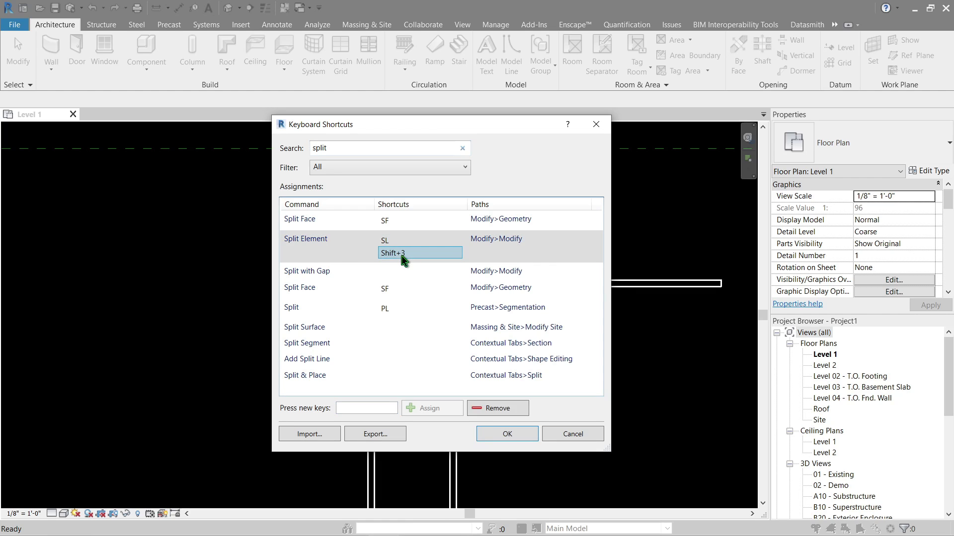
Split the left vertical wall at two points with Shift+3.
key(Return)
click(374, 393)
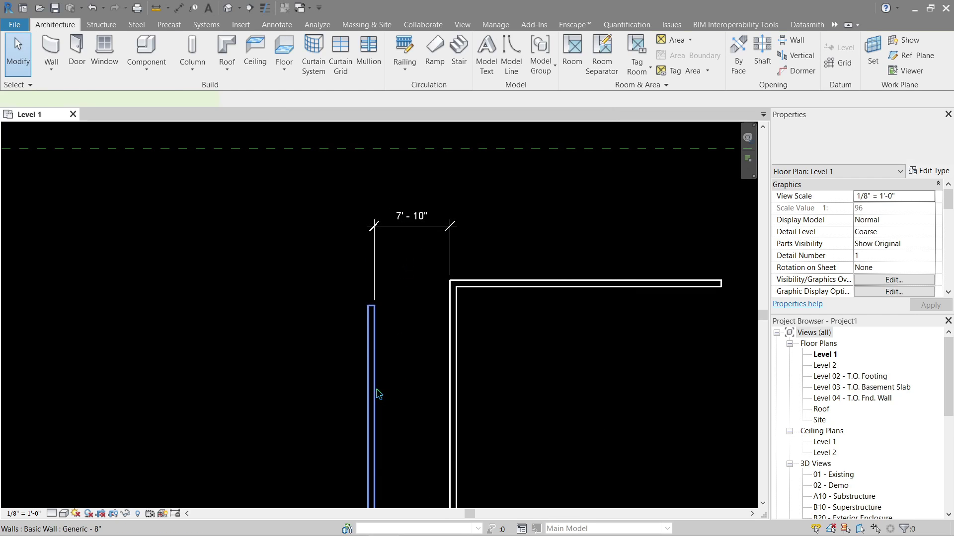
middle_drag(374, 393, 415, 253)
key(Escape)
scroll(412, 256, down, 3)
key(shift+3)
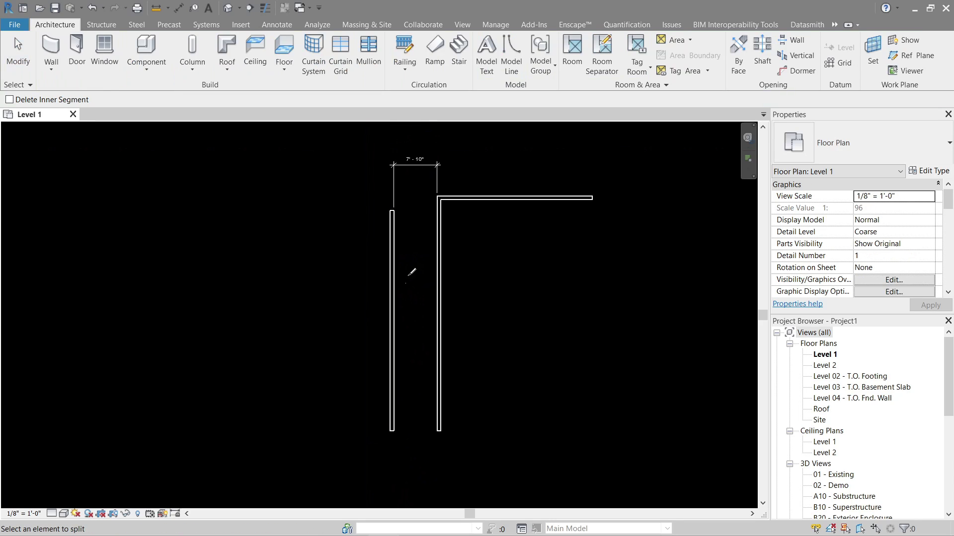
click(392, 257)
click(392, 361)
key(Escape)
Move the left wall's middle segment left, then undo the move.
click(392, 312)
drag(394, 313, 325, 311)
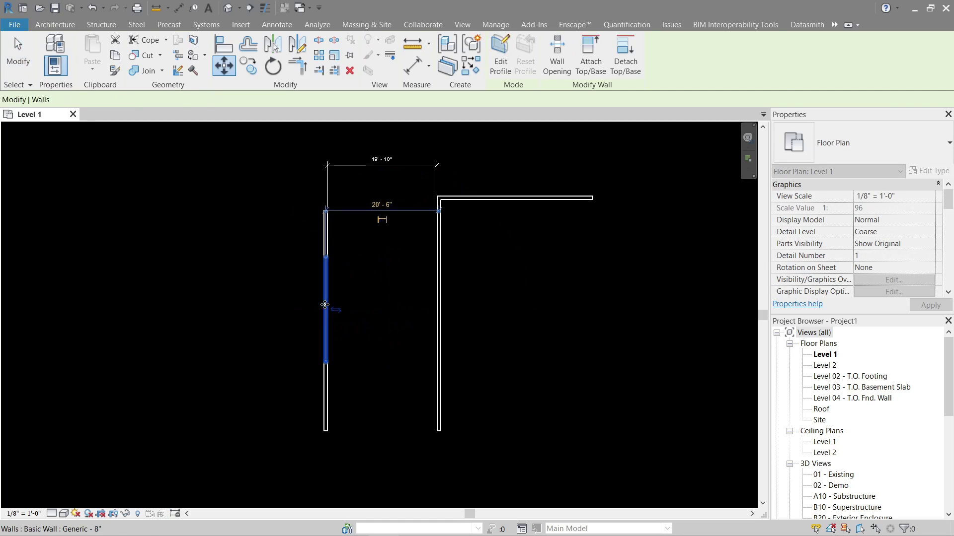
key(Escape)
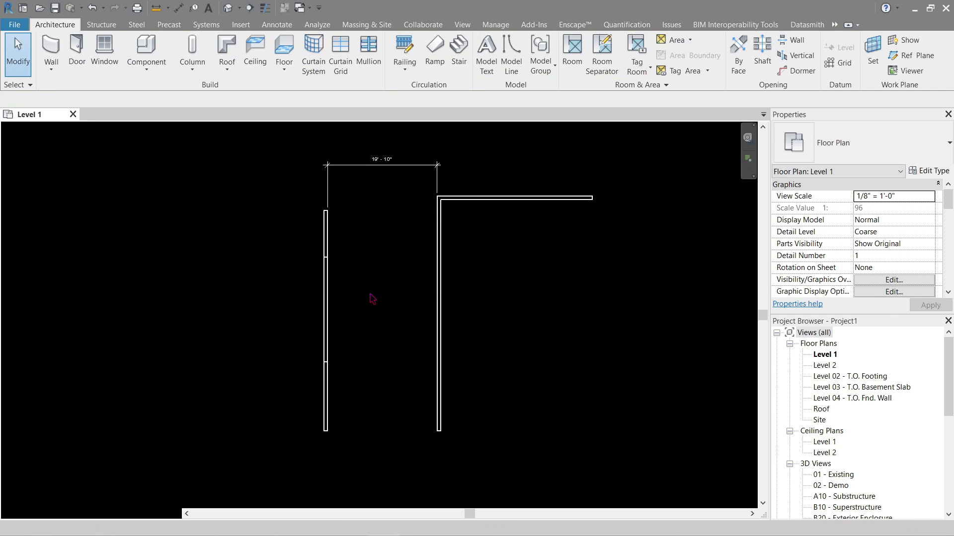
key(ctrl+z)
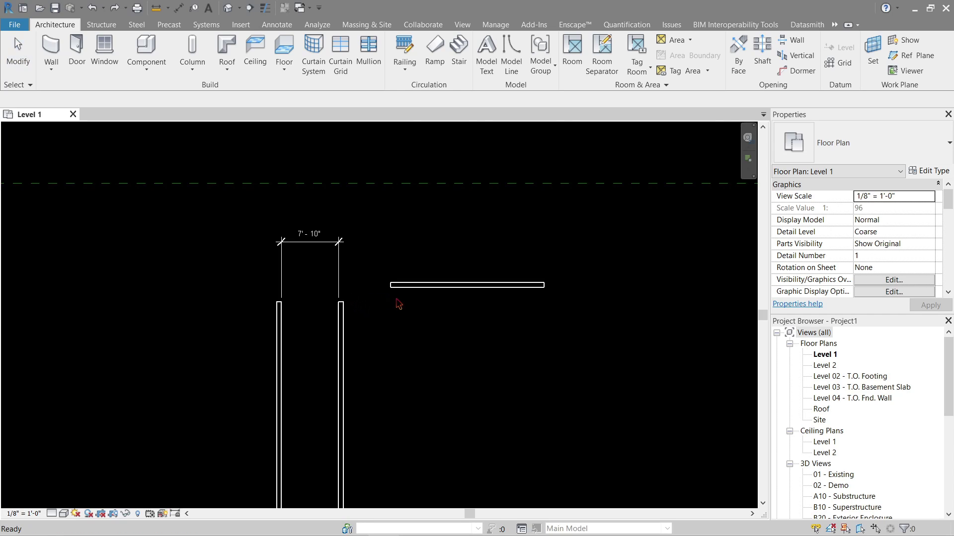
Split the left wall with SL and pull the lower segment's end to open a gap.
middle_drag(372, 334, 511, 195)
key(s)
key(l)
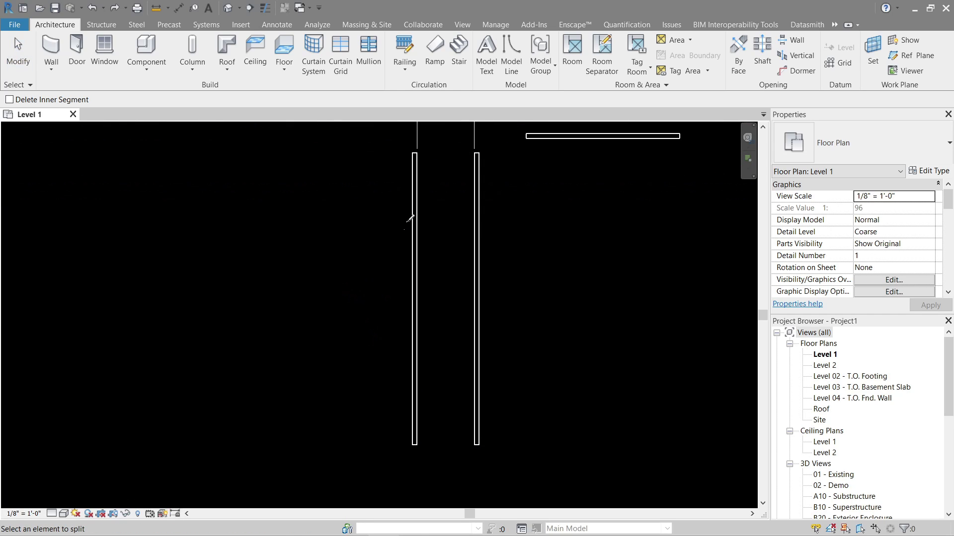
click(415, 325)
key(Escape)
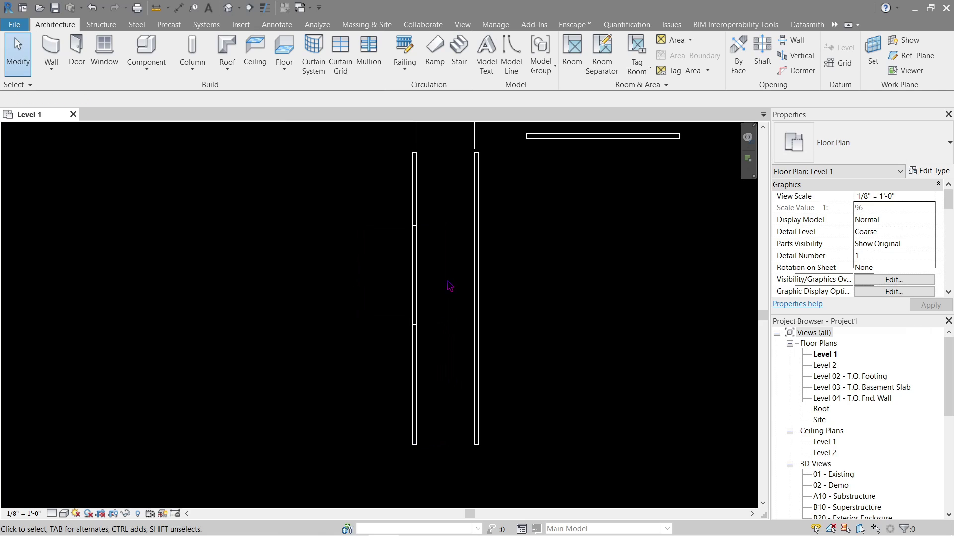
click(415, 272)
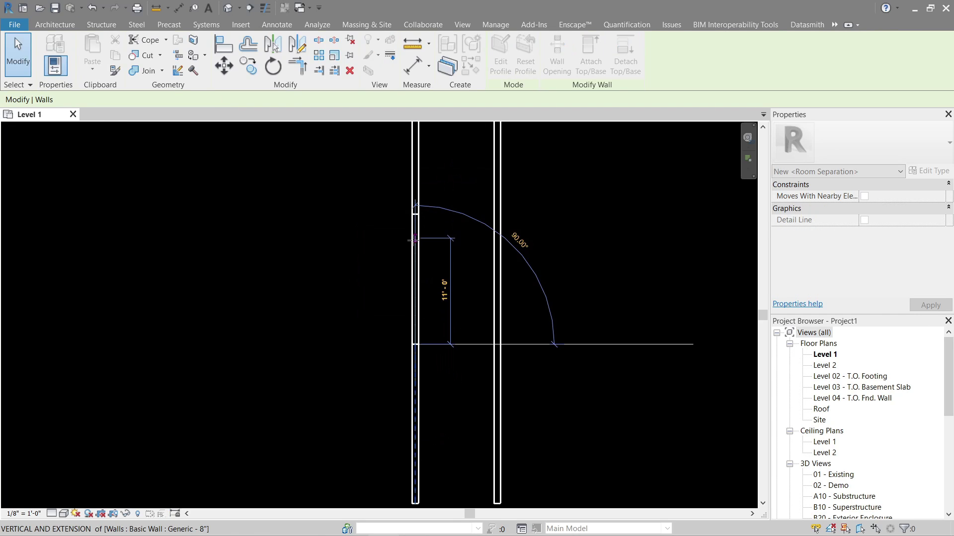
click(414, 240)
key(Escape)
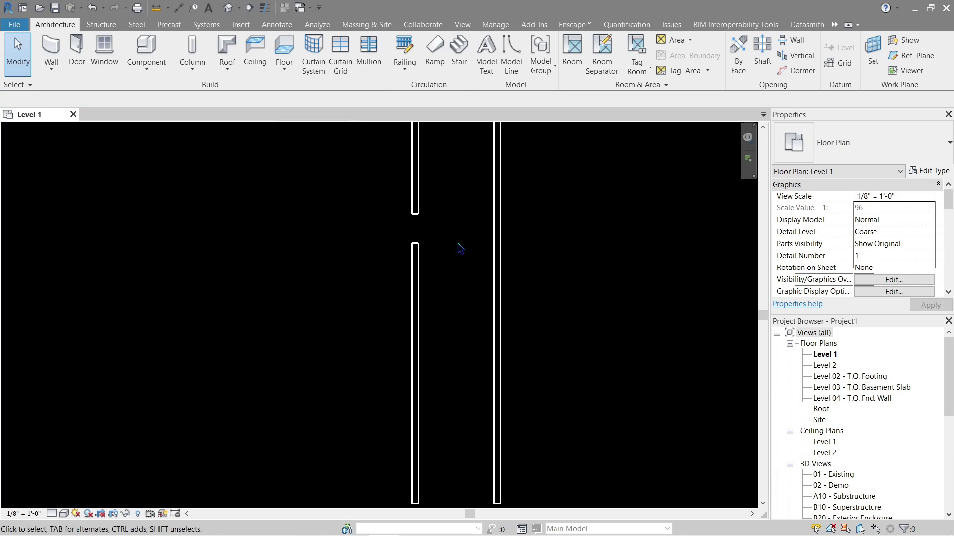
Split the right wall at two points, deleting the inner segment.
key(s)
key(l)
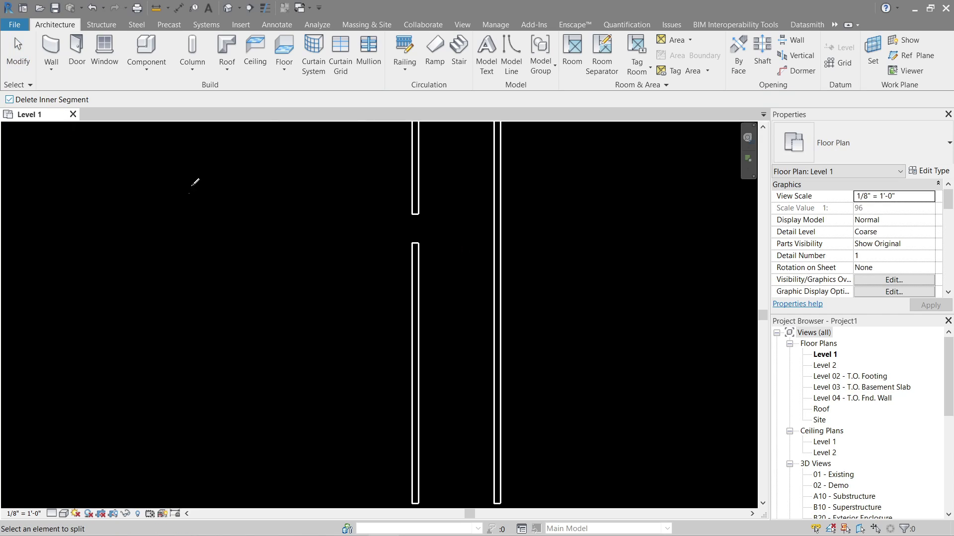
click(496, 229)
click(497, 350)
key(Escape)
scroll(550, 326, down, 2)
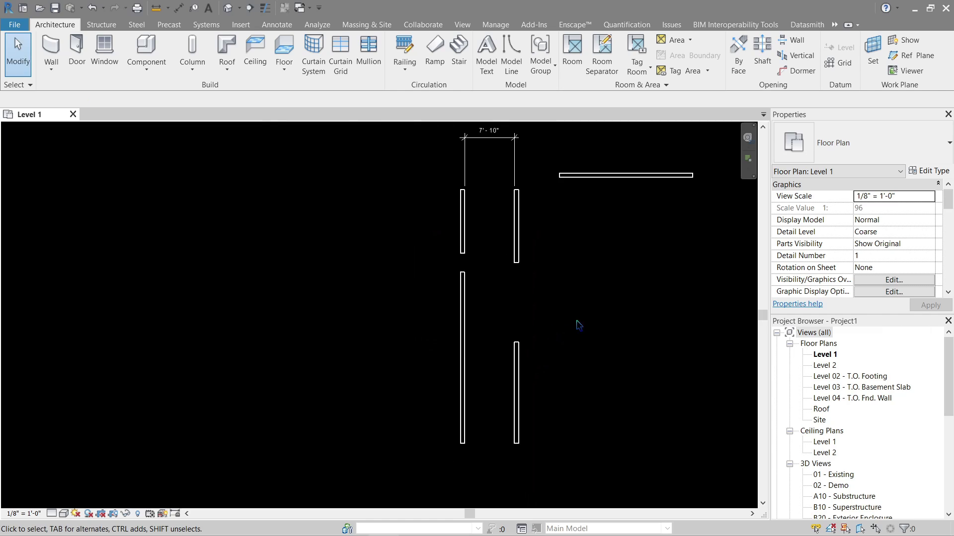
middle_drag(571, 323, 499, 326)
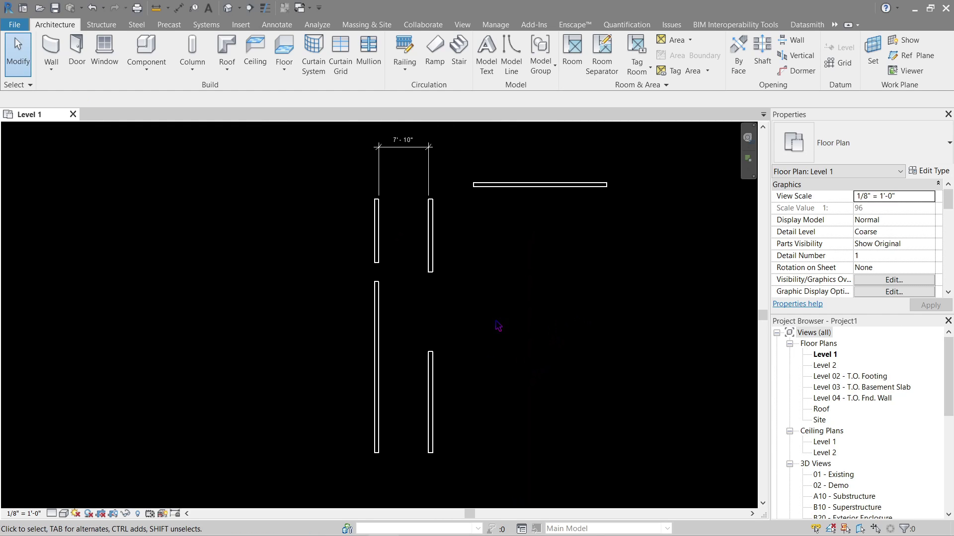
Search Keyboard Shortcuts for 'move' and check the Move command.
text(ks)
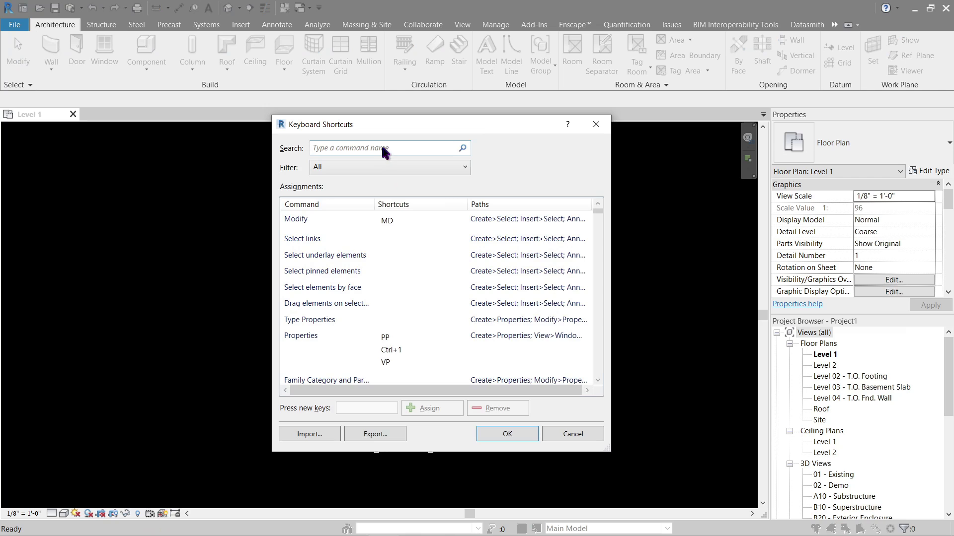
text(move)
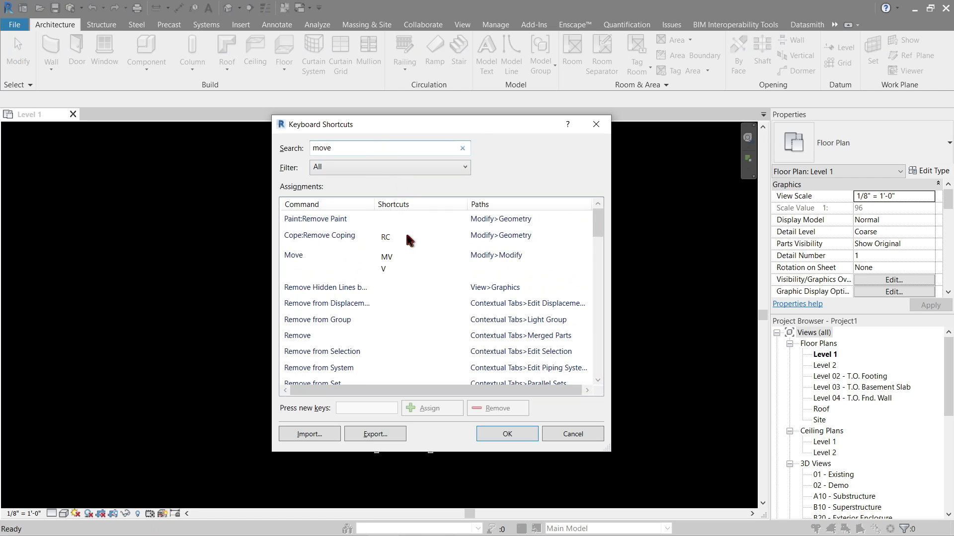
click(398, 258)
key(Return)
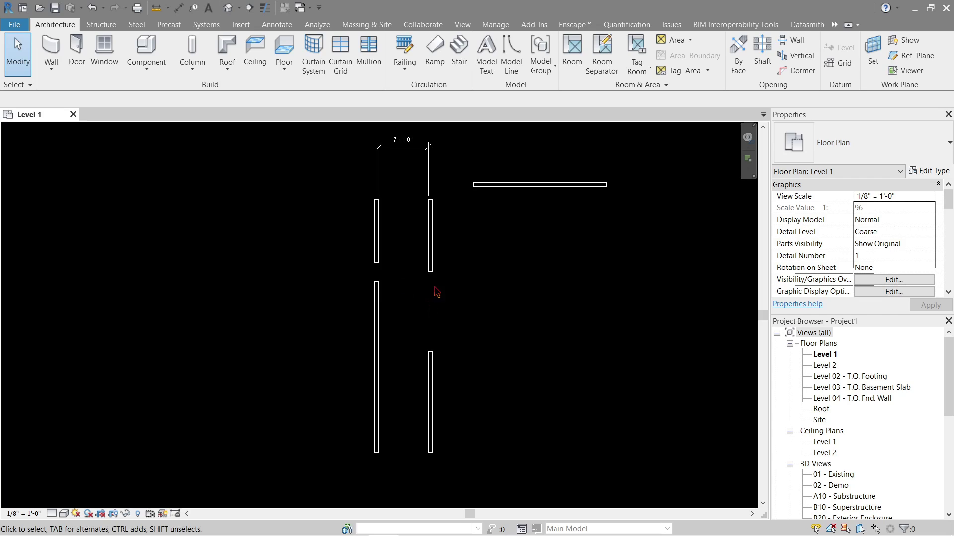
Move the short upper right wall right under the horizontal wall, then undo.
click(435, 256)
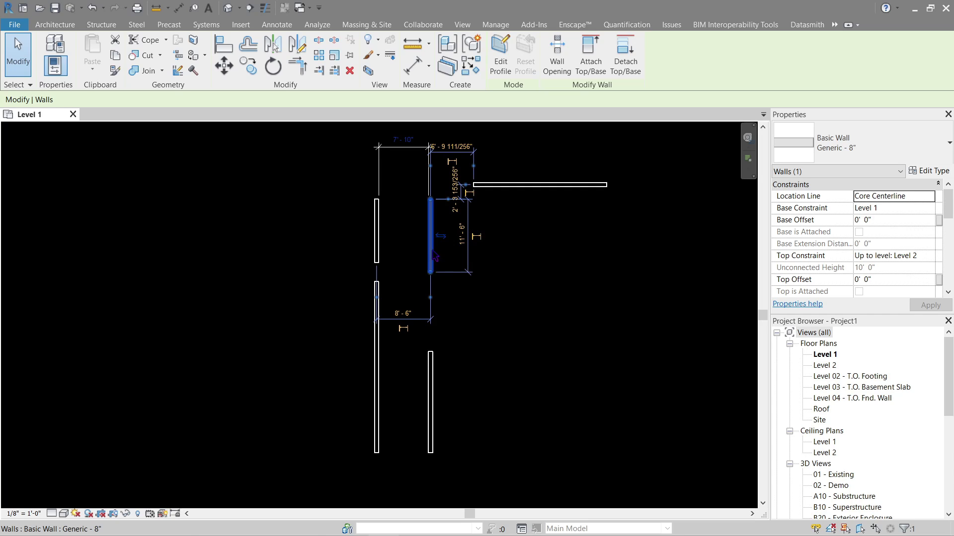
scroll(431, 251, up, 1)
key(v)
drag(432, 250, 550, 250)
key(Escape)
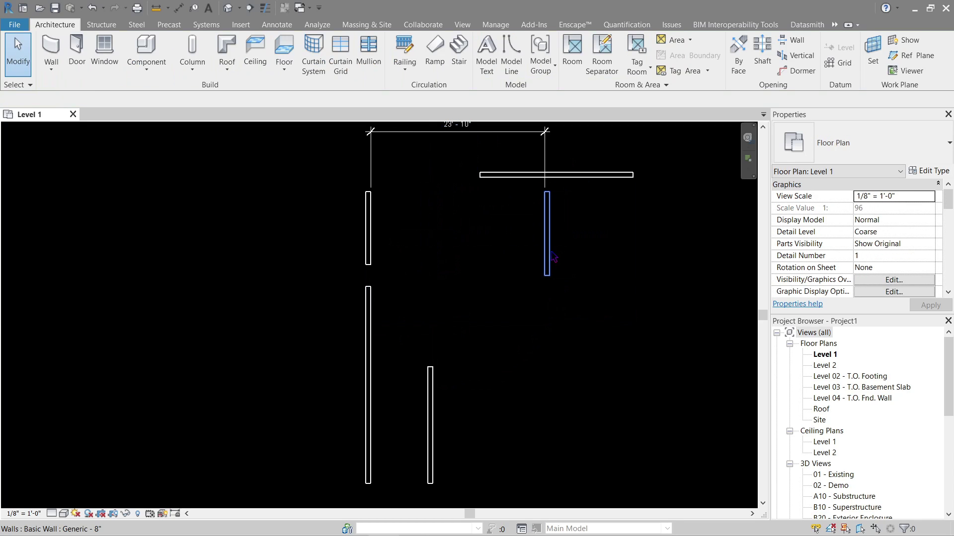
key(ctrl+z)
click(431, 251)
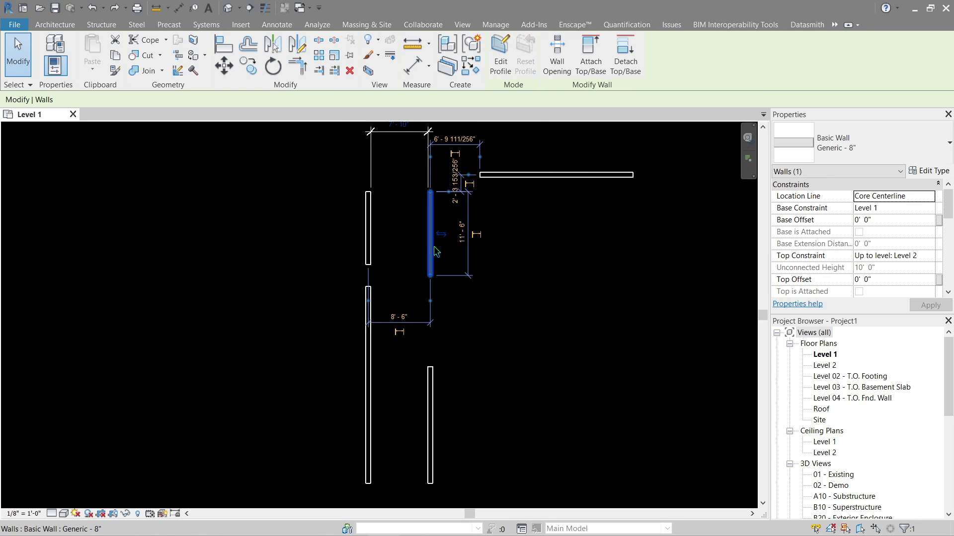
Move the short vertical wall 8'-0" to the right with MV.
key(v)
key(v)
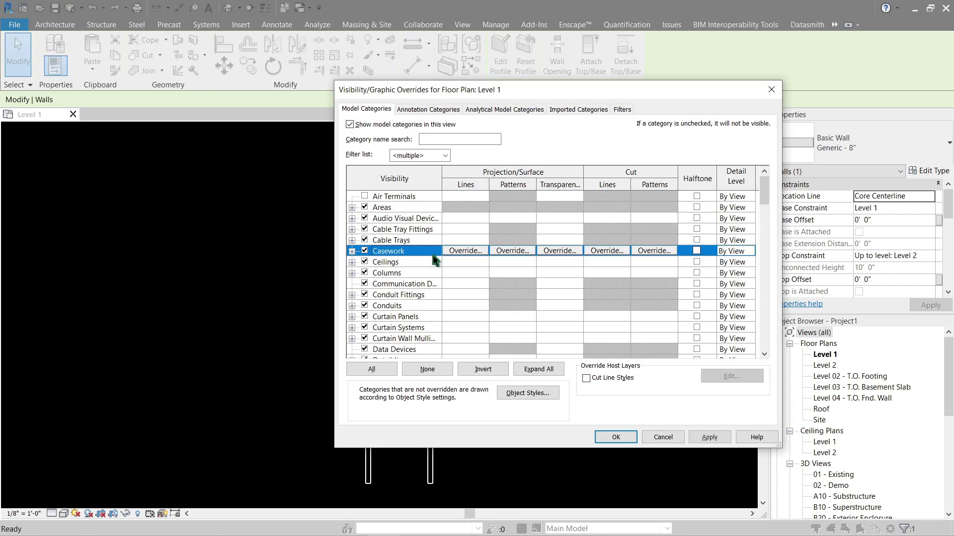
key(Escape)
click(430, 253)
key(m)
key(v)
click(427, 253)
click(485, 251)
key(Escape)
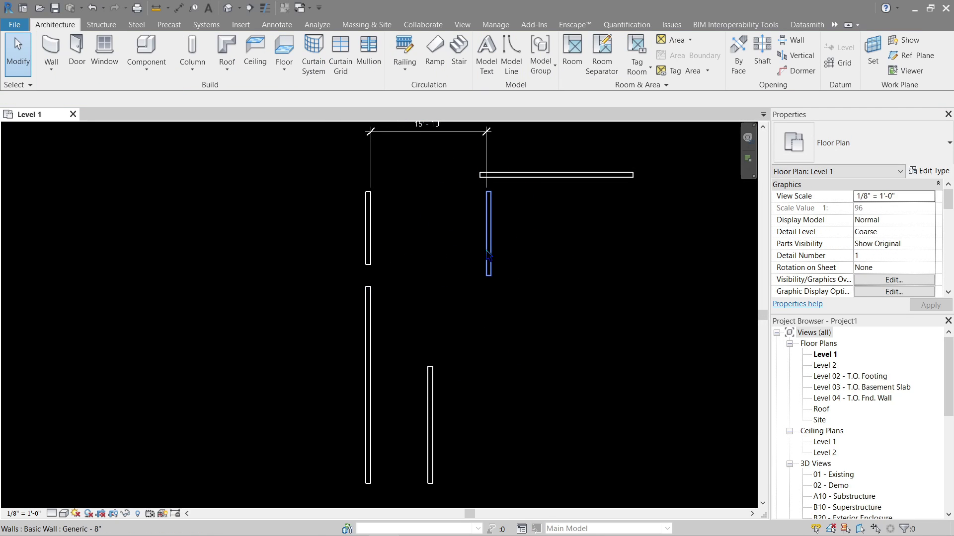
Check the Properties command's VP shortcut, then search Keyboard Shortcuts for 'delete'.
key(k)
key(s)
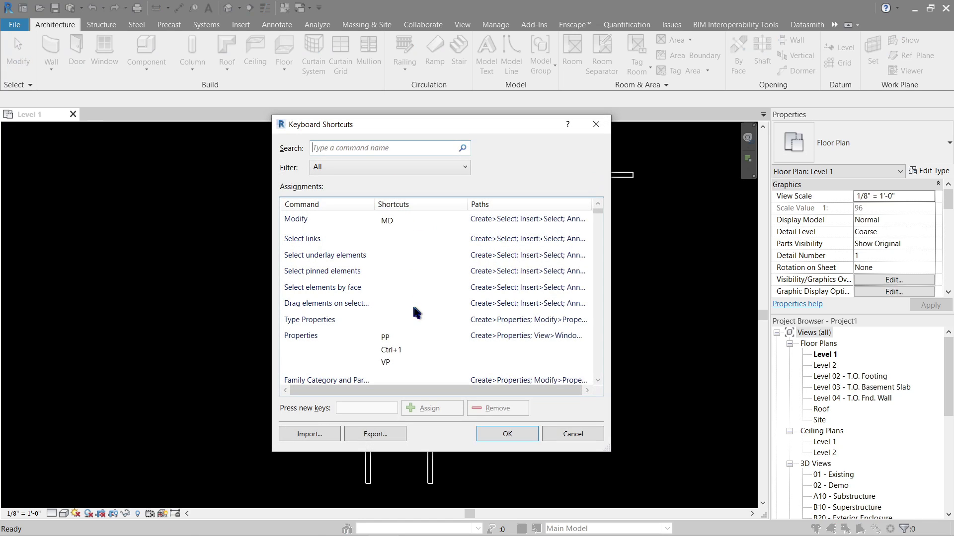
click(387, 372)
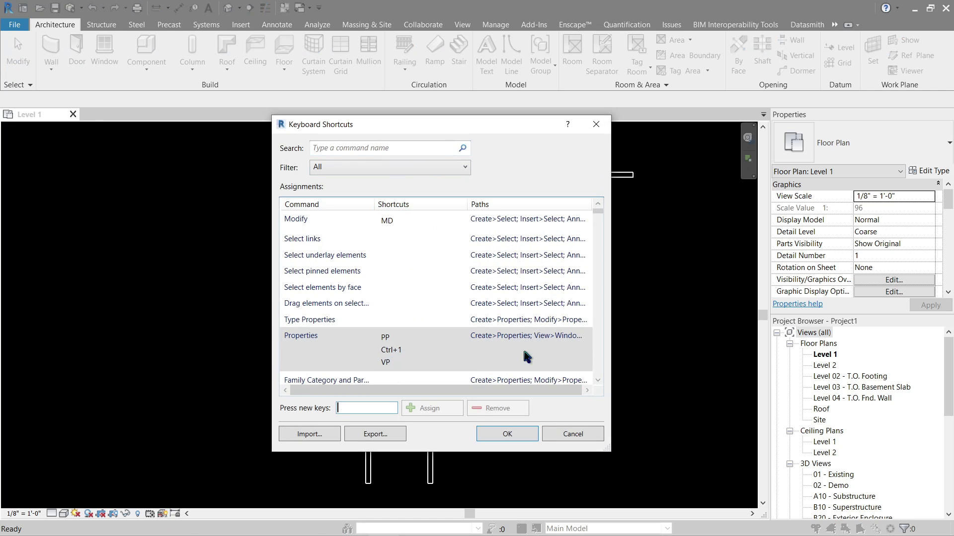
click(415, 362)
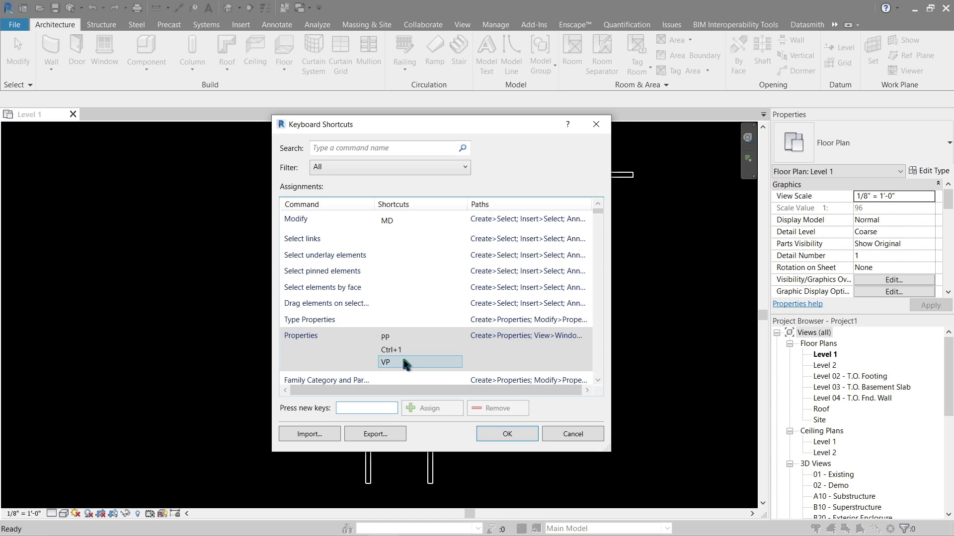
key(Return)
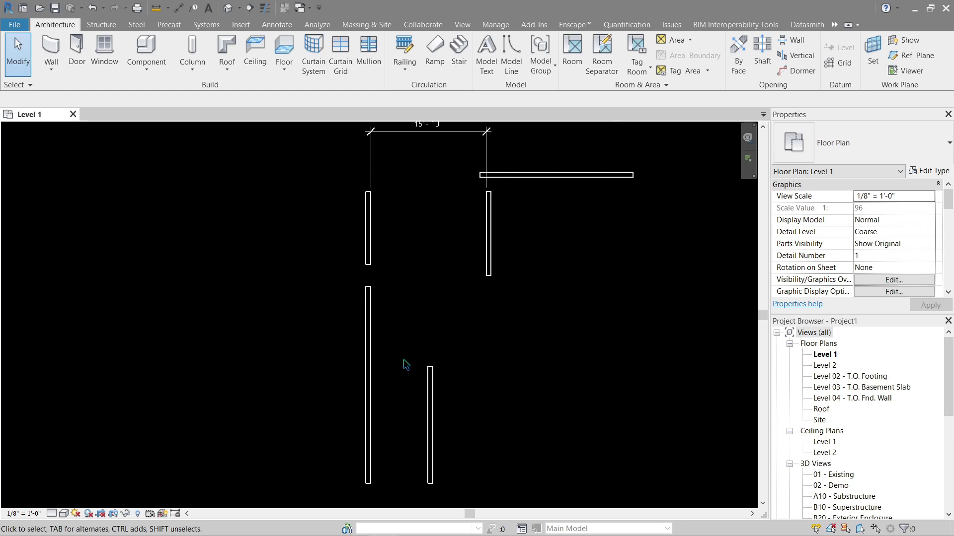
text(ksdelete)
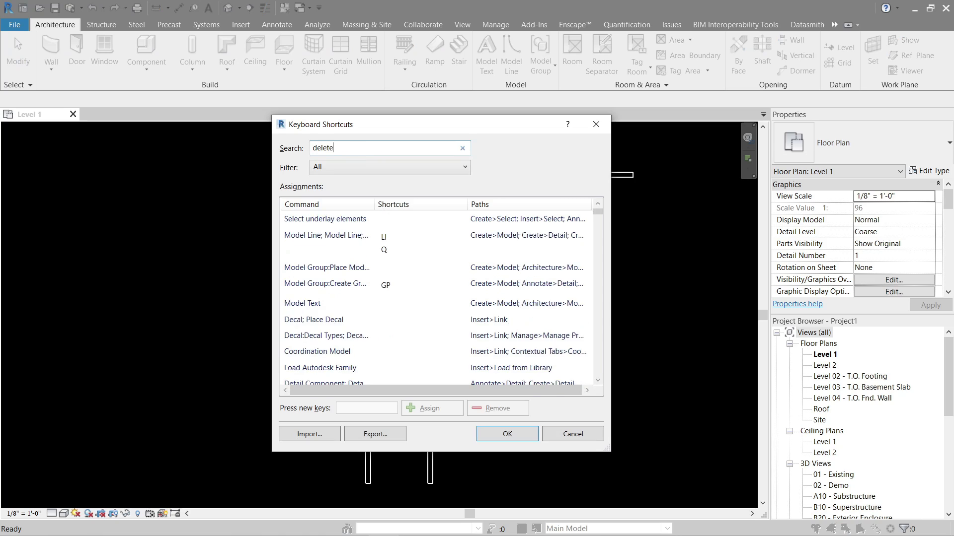
Review the Delete command's E and EE shortcuts, then delete the short upper vertical wall.
click(392, 232)
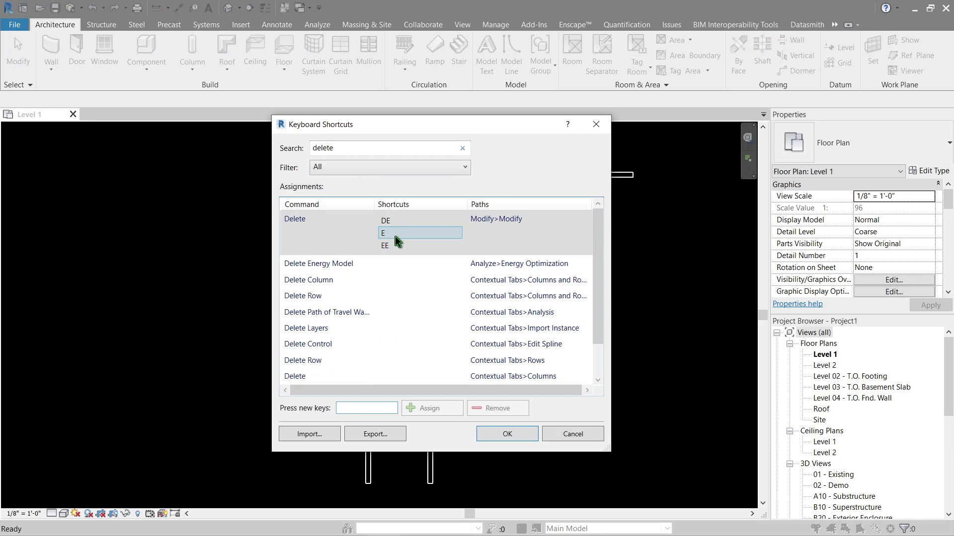
click(400, 246)
key(Return)
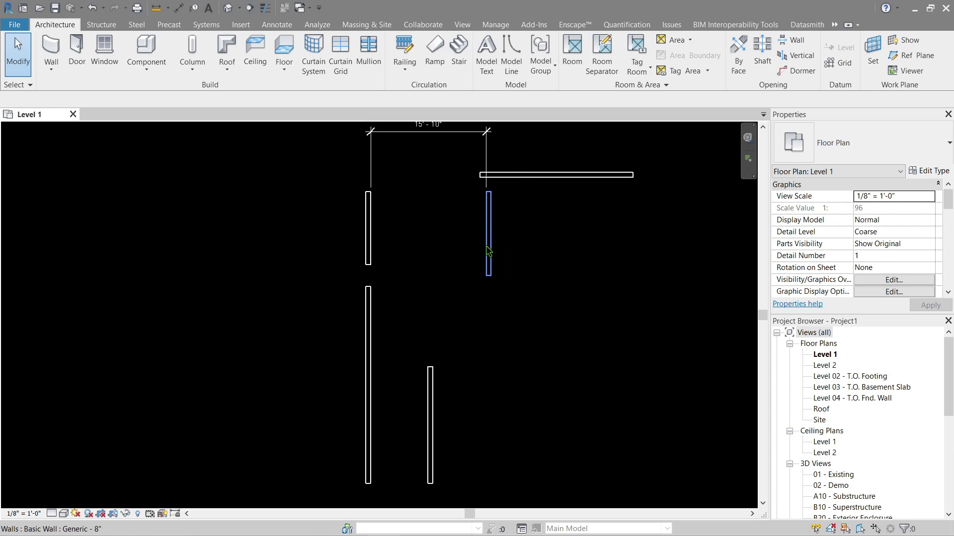
click(489, 234)
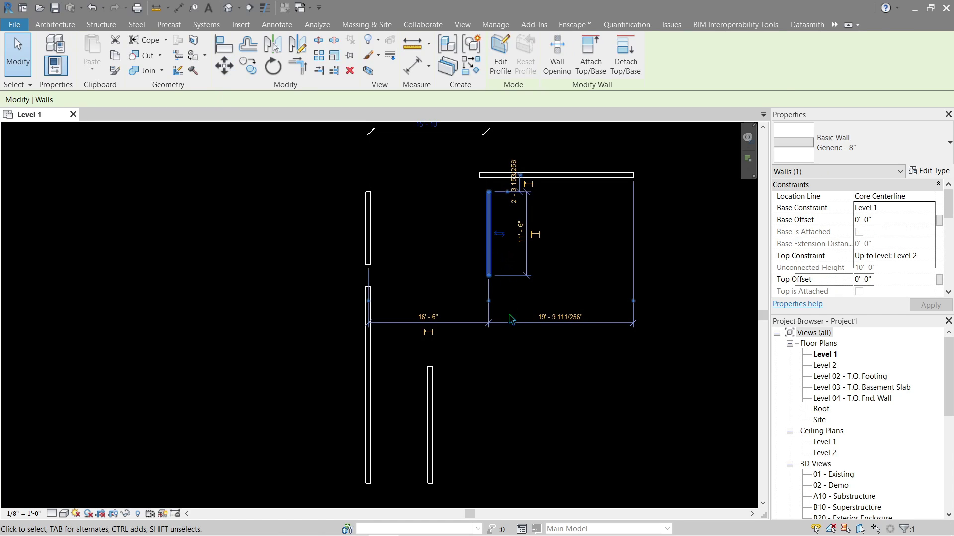
key(e)
key(e)
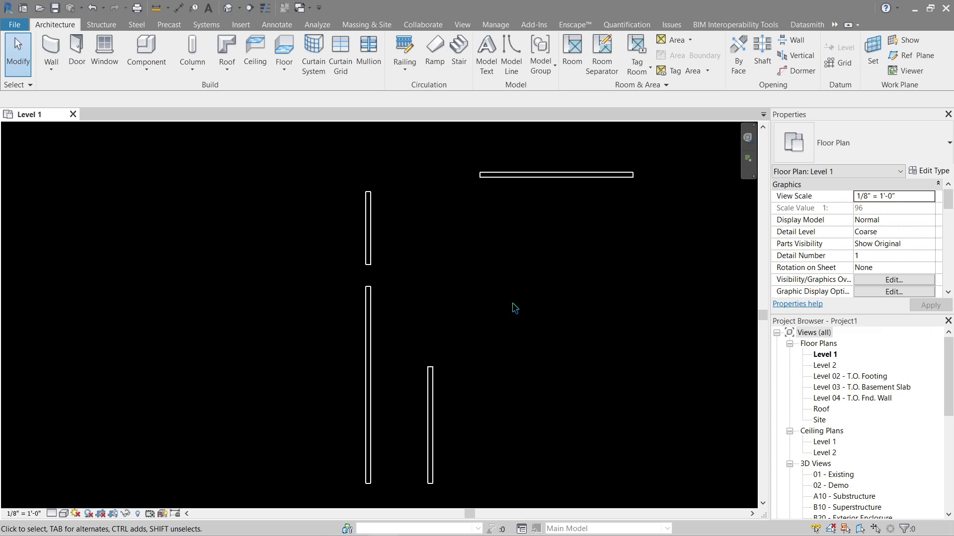
Look up the Align command's shortcuts by searching 'align' in Keyboard Shortcuts.
key(k)
key(s)
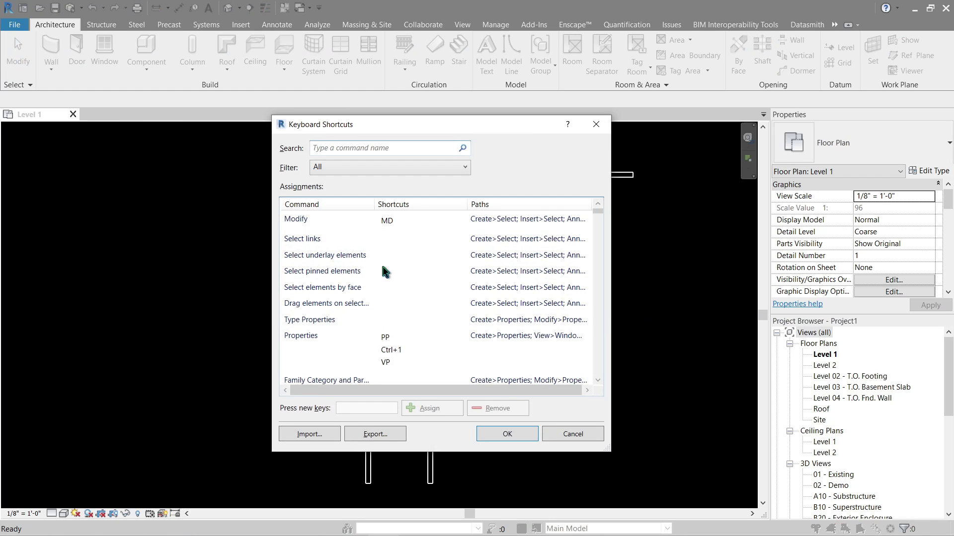
scroll(427, 308, down, 8)
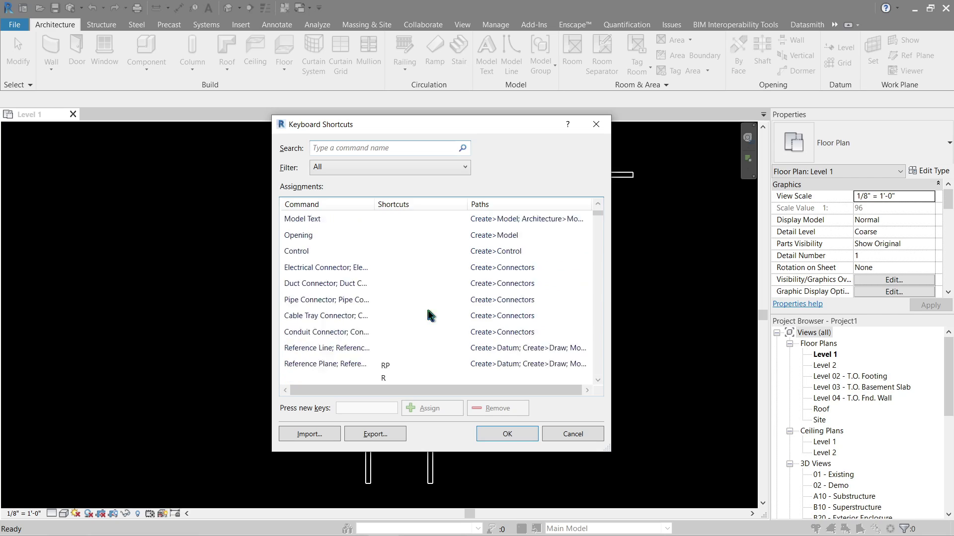
scroll(428, 310, up, 2)
text(align)
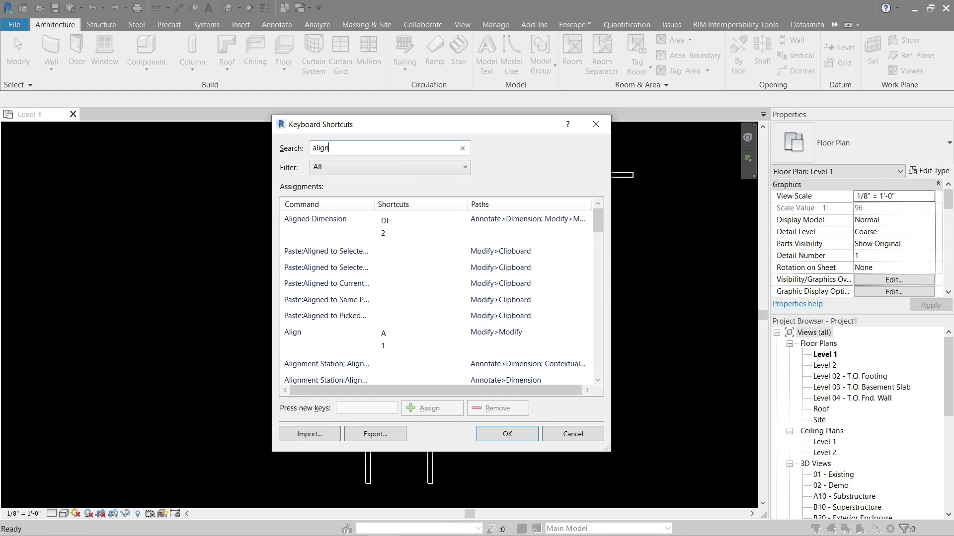
click(390, 346)
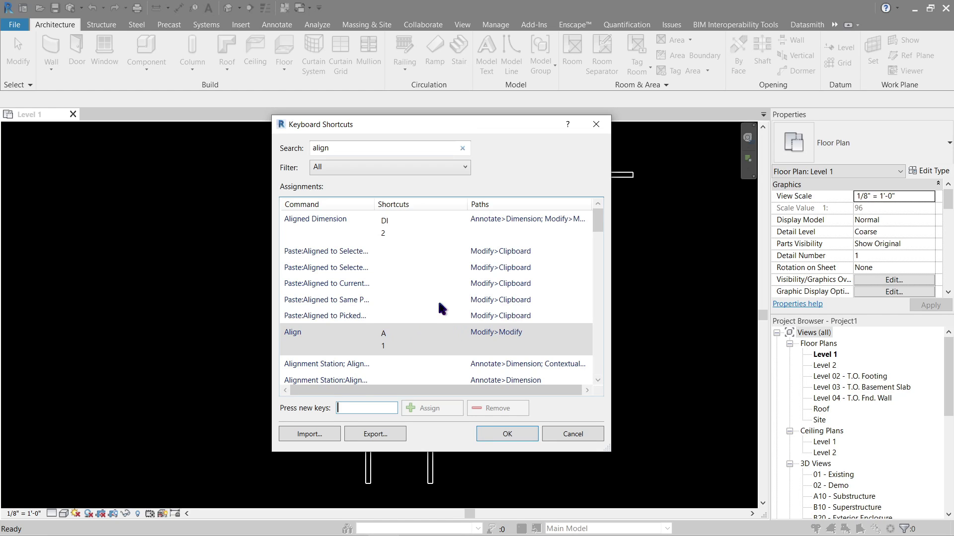
key(Return)
Align the top wall's left end to the upper-left vertical wall's face using AL.
key(a)
key(l)
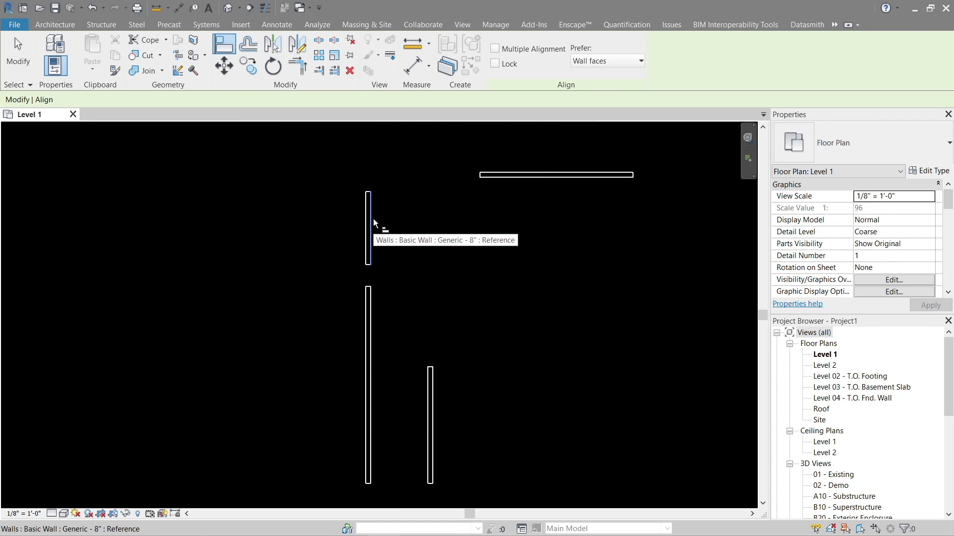
click(373, 219)
click(484, 181)
key(Escape)
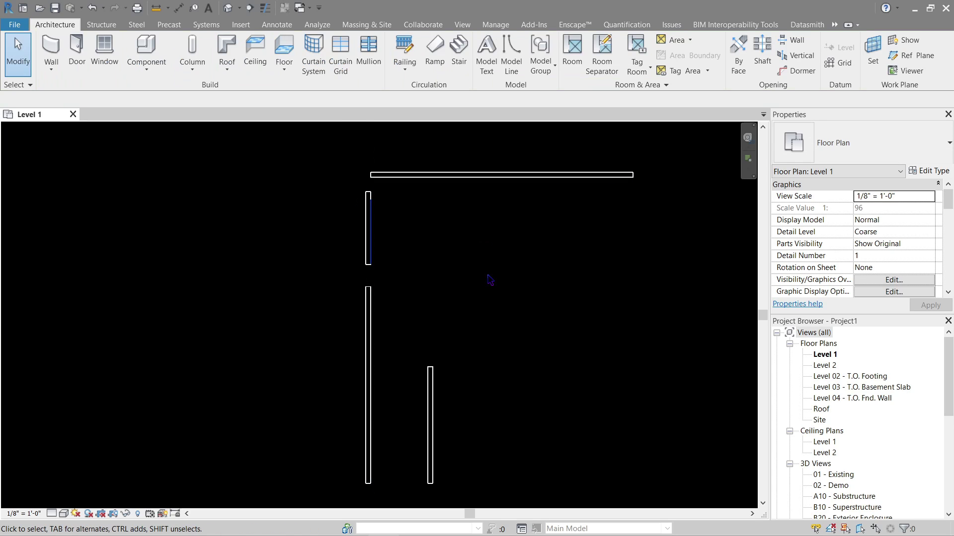
middle_drag(490, 278, 487, 323)
scroll(487, 323, down, 2)
middle_drag(536, 389, 449, 313)
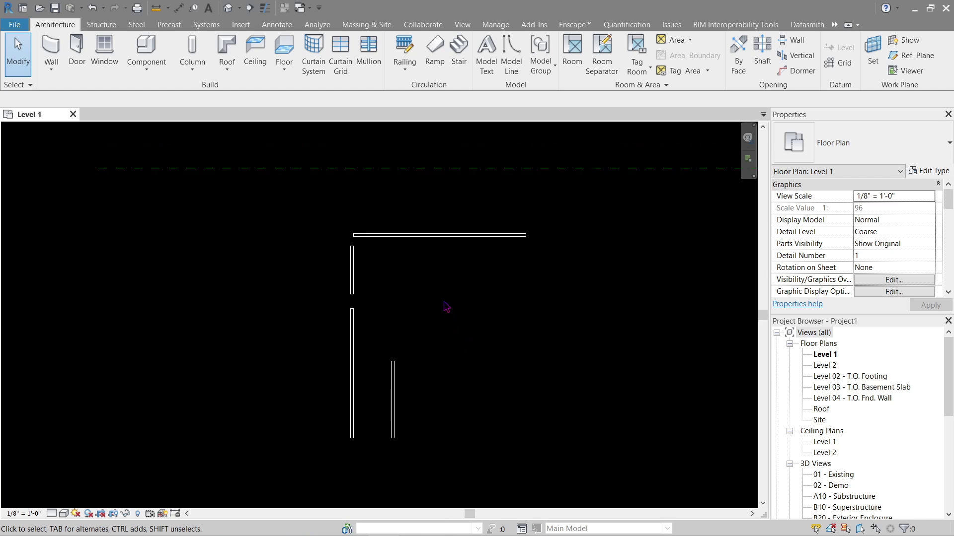
Search the shortcuts list for 'hide' and check the Hide Element command.
key(k)
key(s)
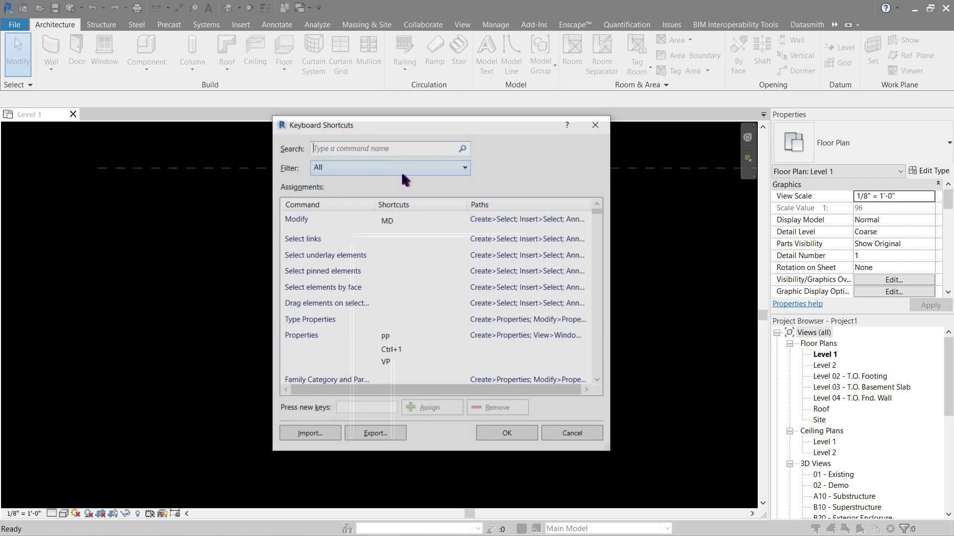
click(390, 148)
text(hide)
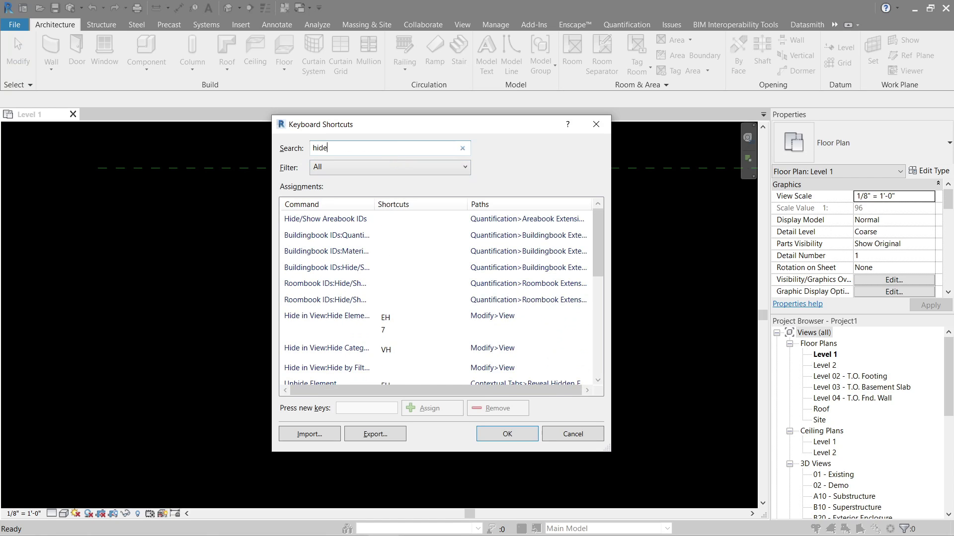
click(355, 320)
scroll(357, 318, down, 1)
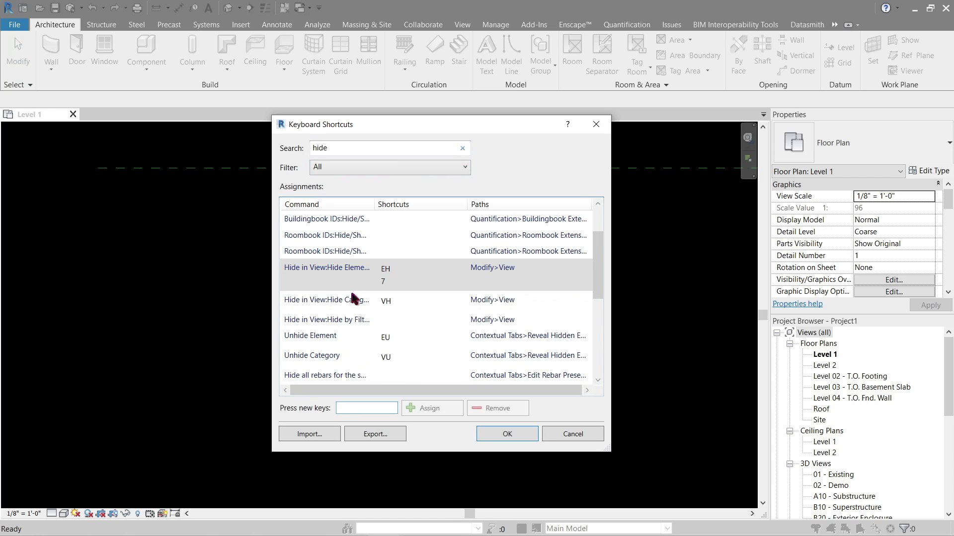
scroll(348, 293, down, 1)
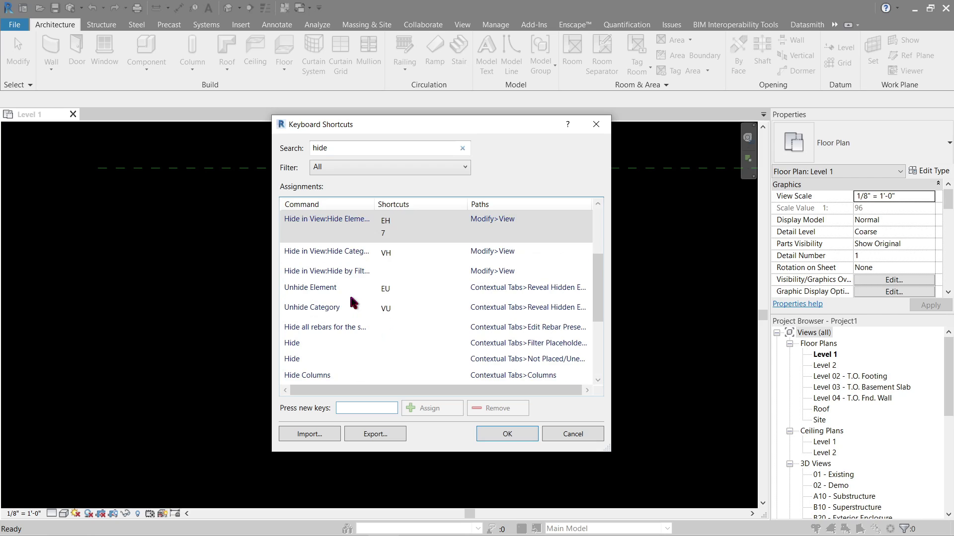
Search 'hidde' to find Toggle Reveal Hidden Elements (RH), then close the dialog.
double_click(391, 148)
text(hidde)
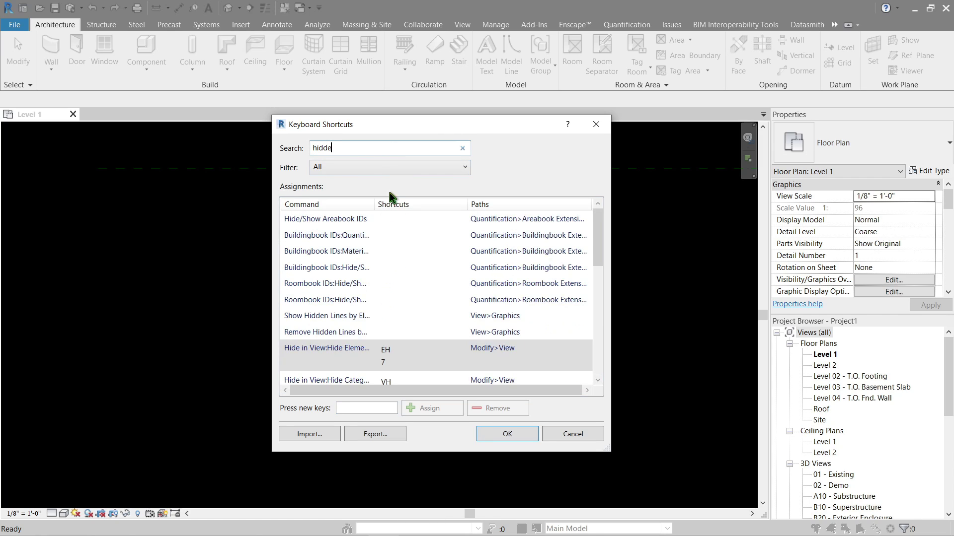
click(357, 255)
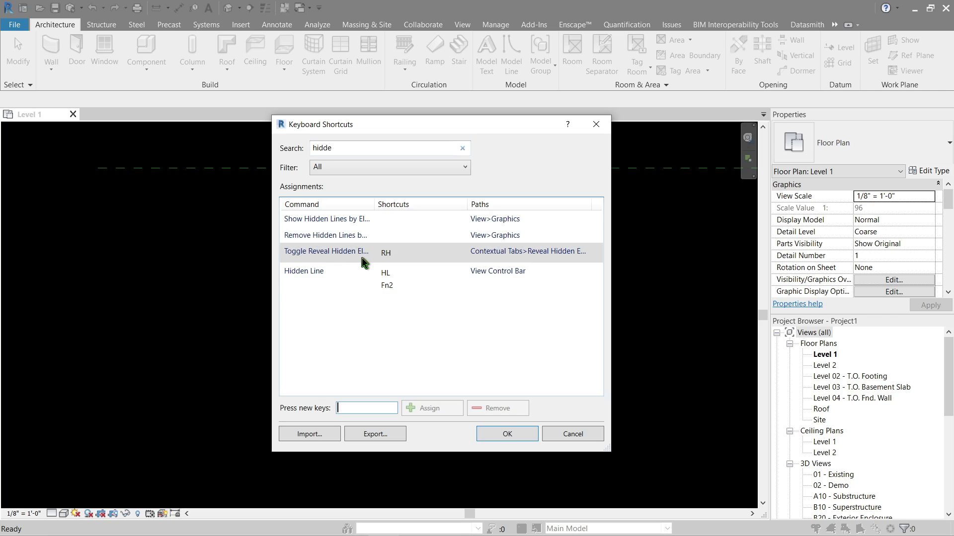
click(594, 127)
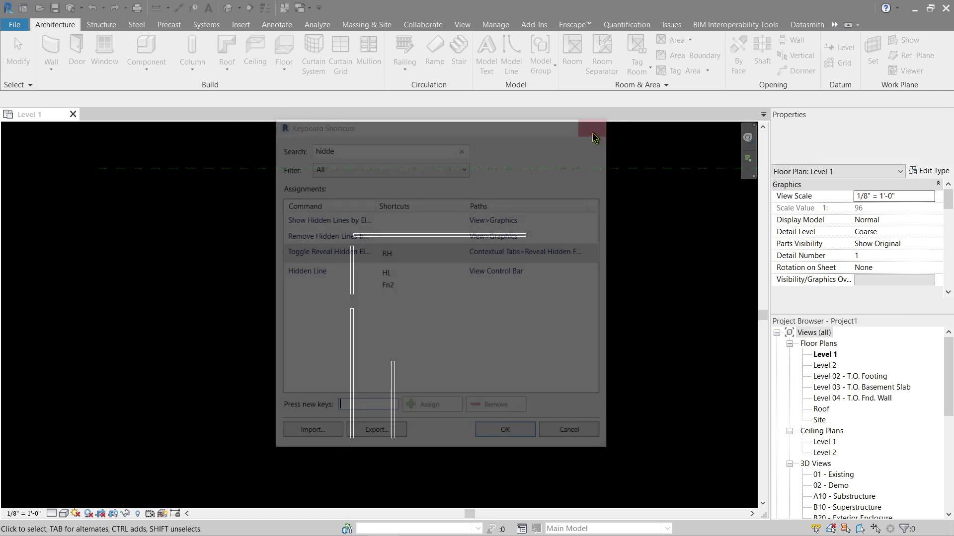
Temporarily hide walls with HH and restore them with HR.
click(437, 352)
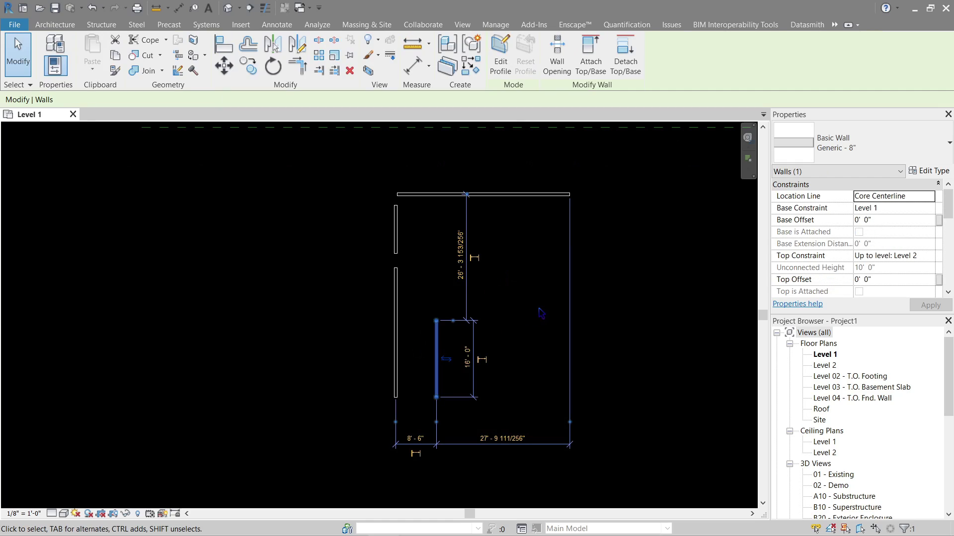
key(h)
key(h)
middle_drag(541, 313, 502, 336)
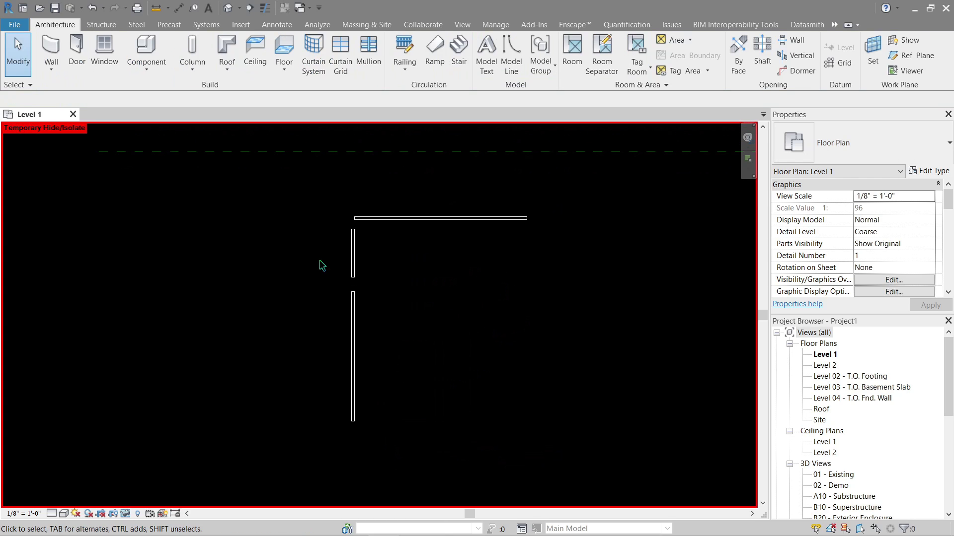
key(h)
key(r)
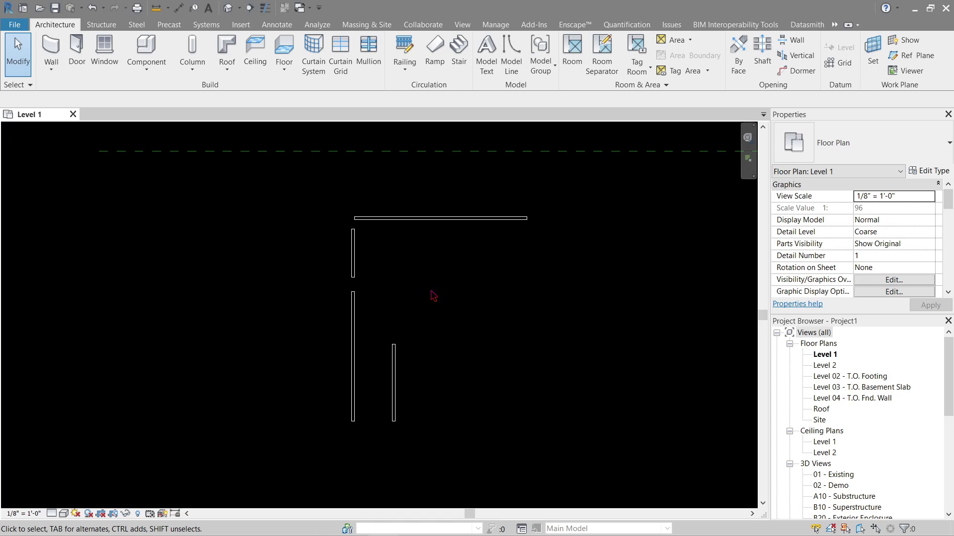
click(396, 384)
key(h)
key(h)
key(h)
key(r)
click(395, 386)
key(h)
key(h)
key(h)
key(r)
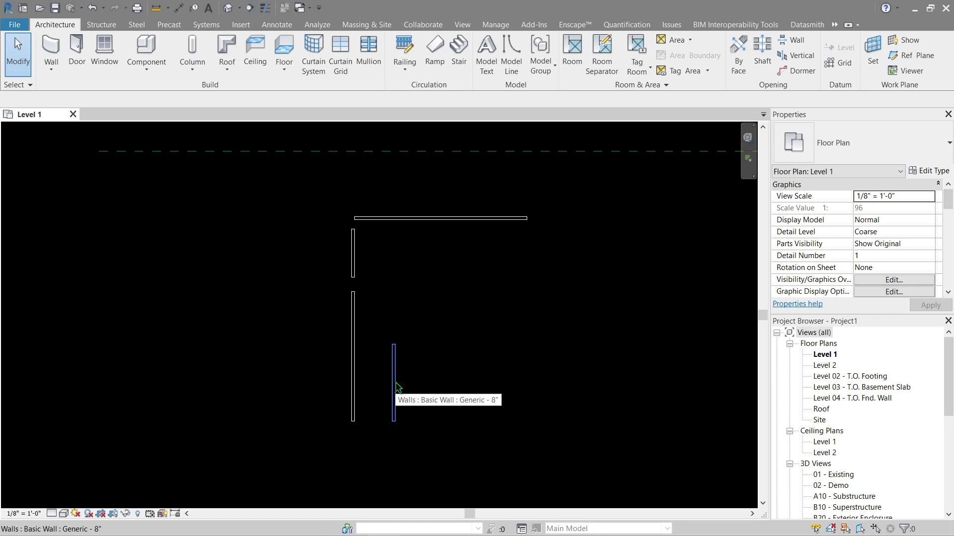
Toggle Reveal Hidden Elements with RH, then hide and restore another wall.
click(395, 386)
key(r)
key(h)
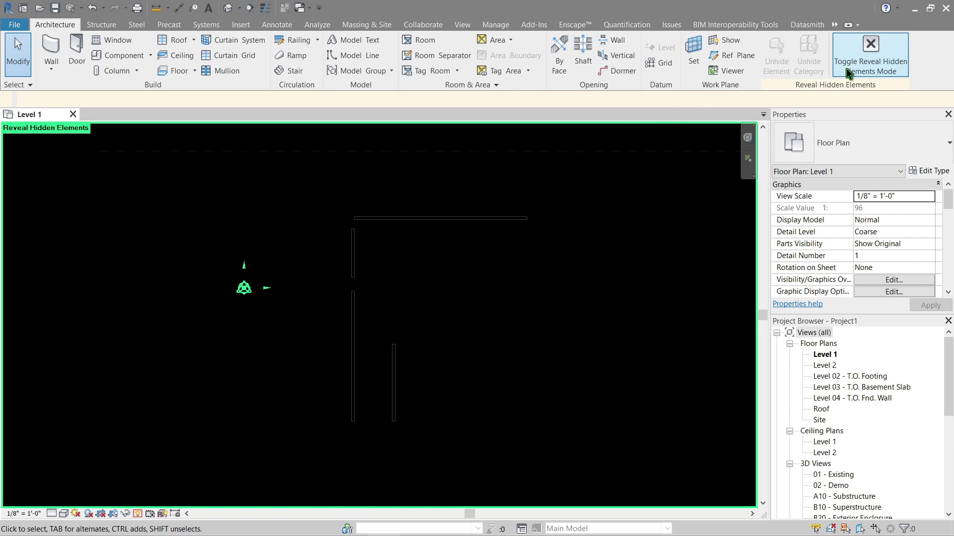
click(881, 59)
click(393, 385)
key(h)
key(h)
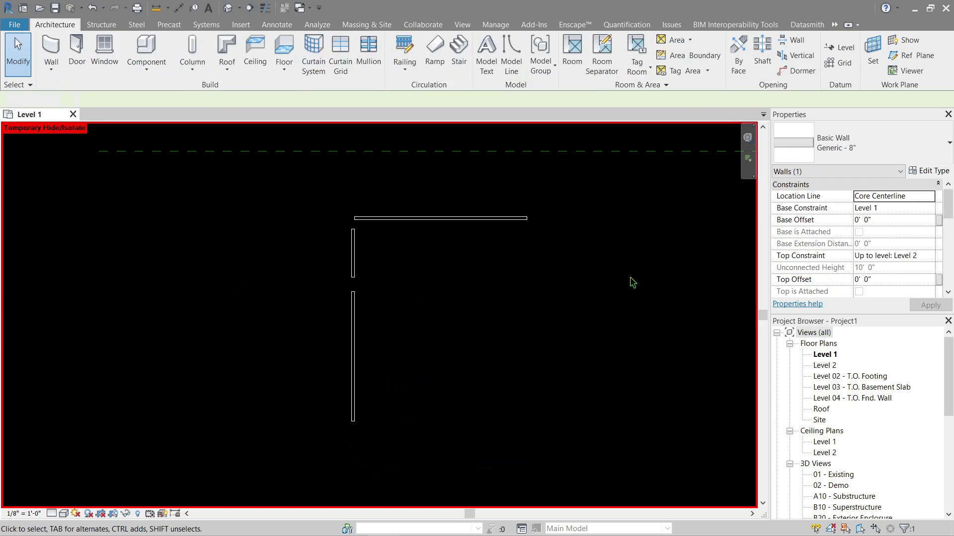
key(h)
key(r)
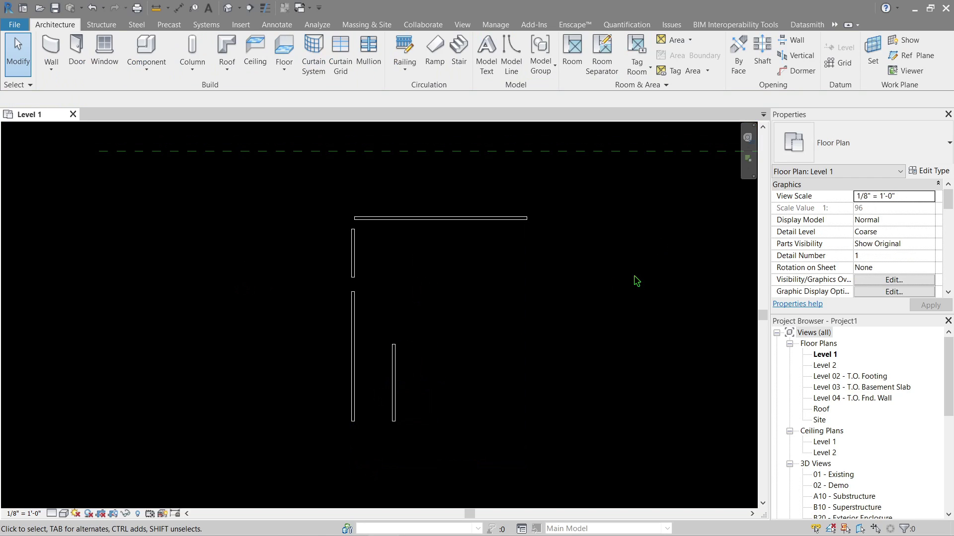
Delete the top horizontal wall and reopen the shortcuts list with KS.
click(463, 220)
key(Delete)
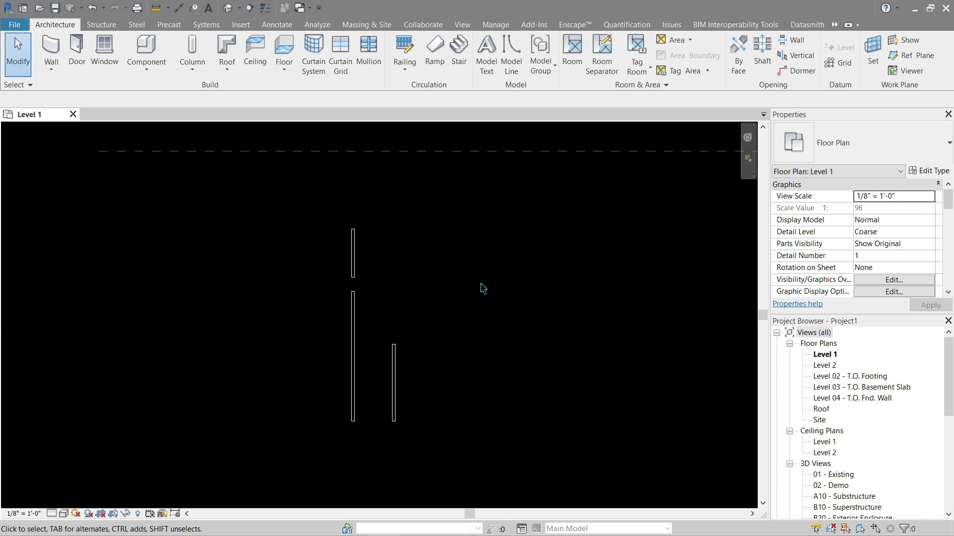
key(k)
key(s)
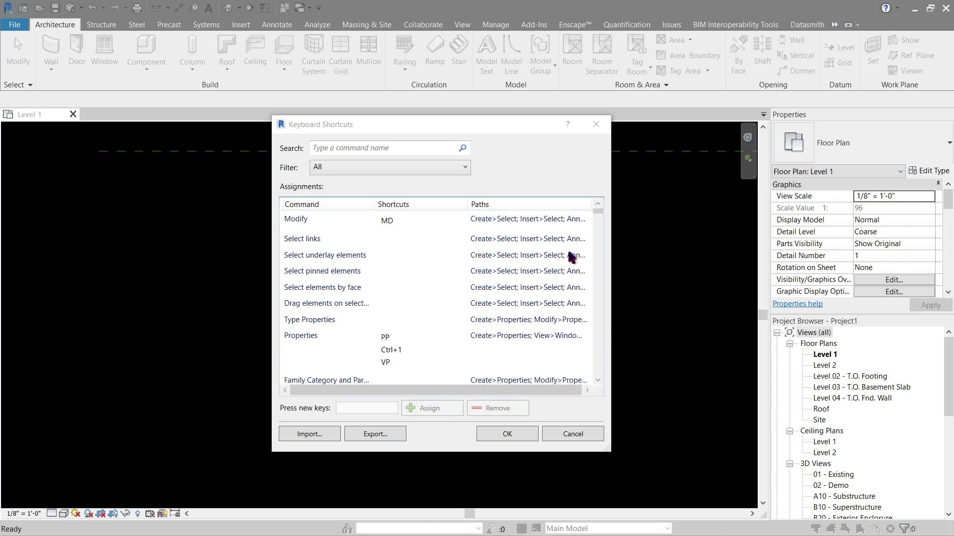
Remove the PL shortcut from the Split command.
click(329, 322)
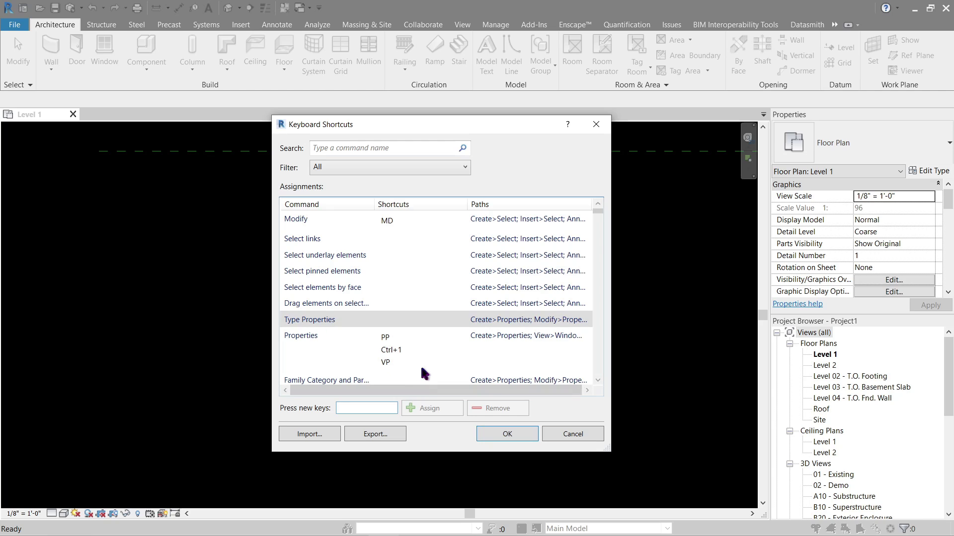
drag(598, 213, 535, 259)
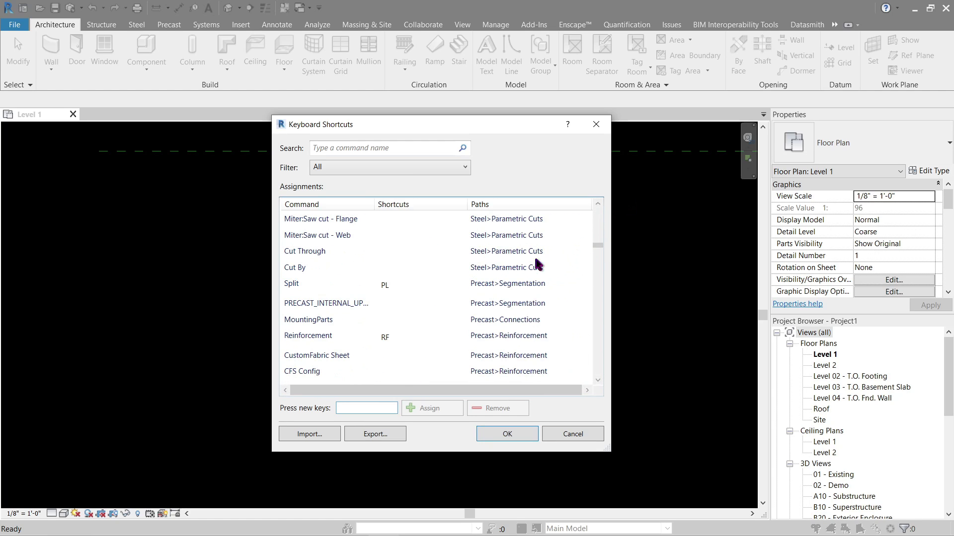
click(371, 285)
click(392, 284)
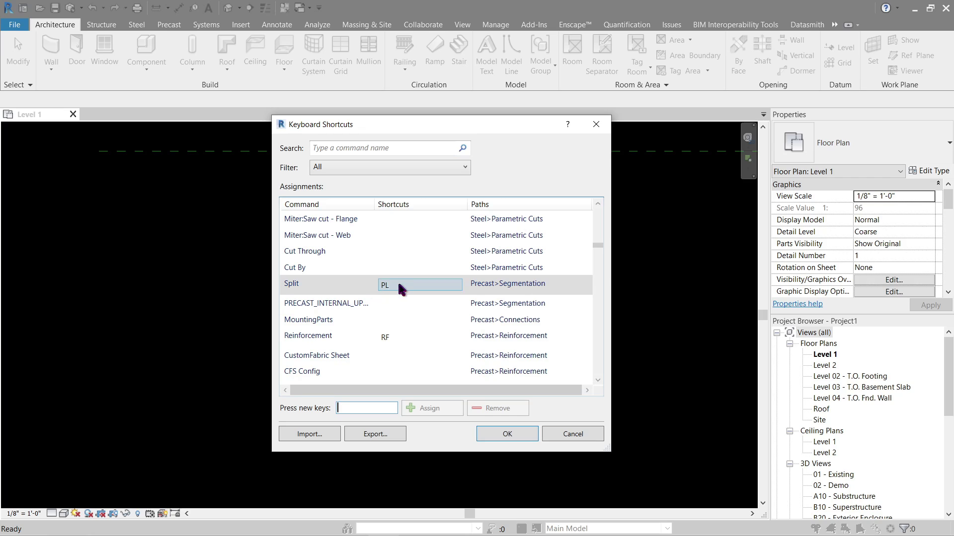
click(479, 408)
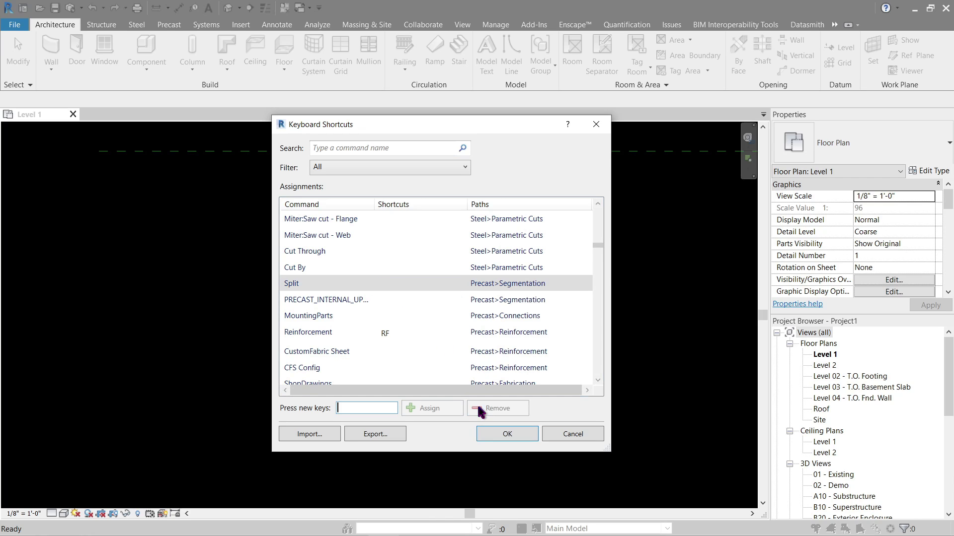
Assign ASD to Split, then cancel and discard all shortcut changes.
click(391, 409)
text(ASD)
click(430, 408)
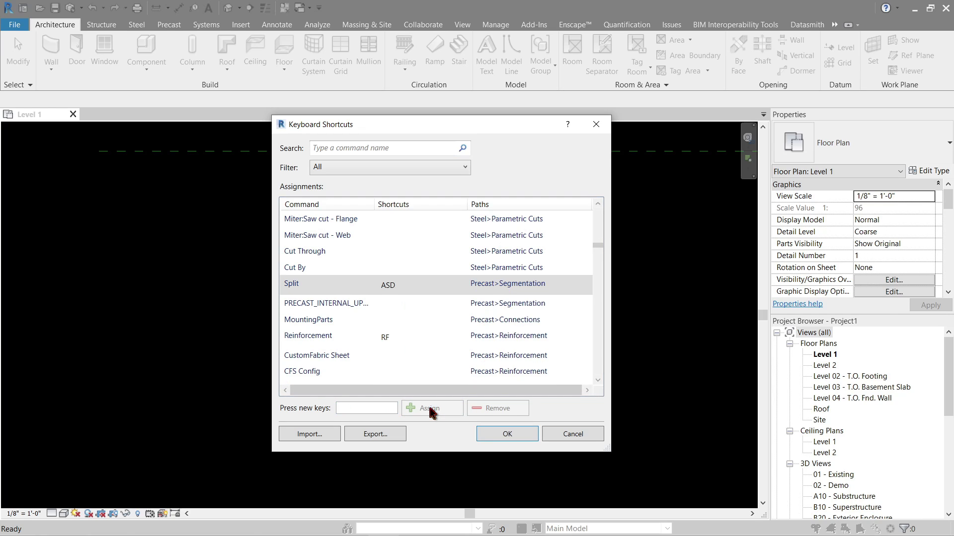
click(401, 285)
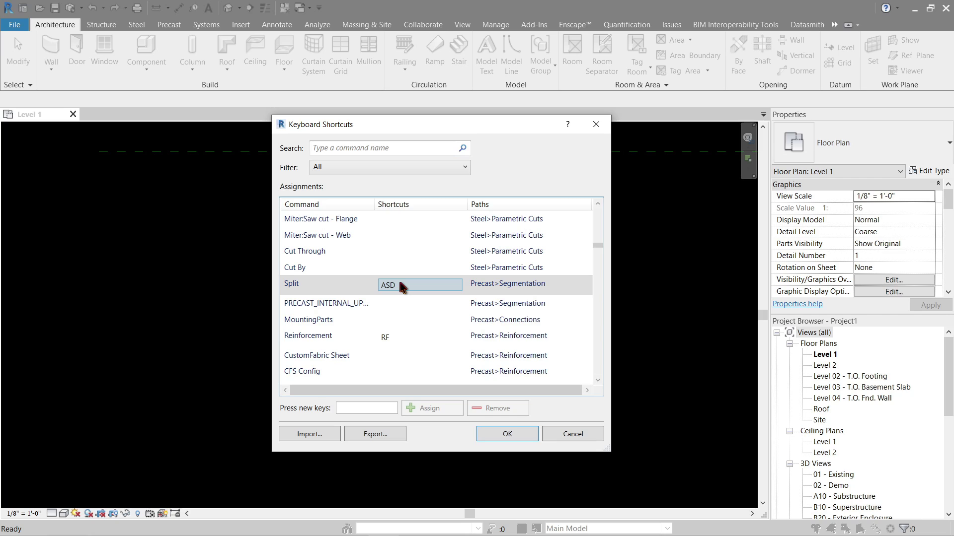
click(570, 434)
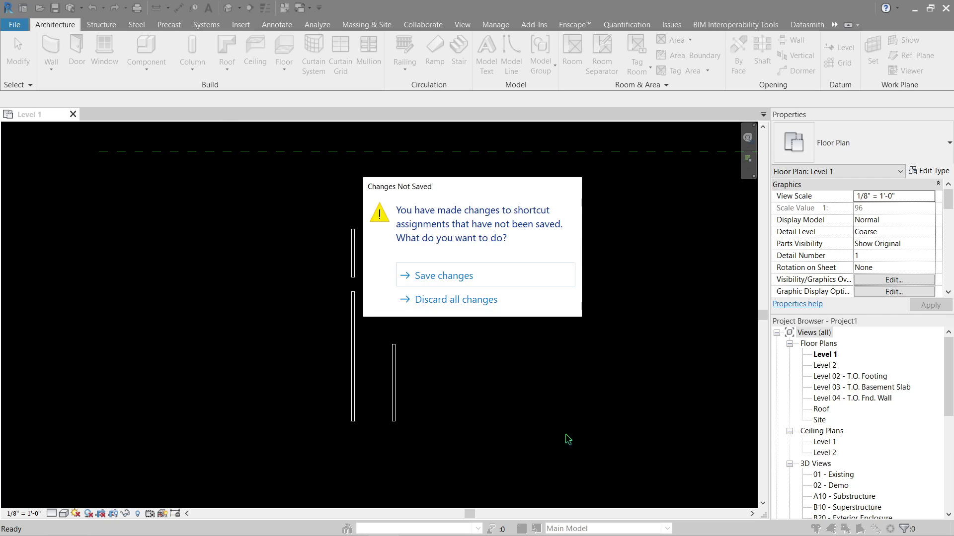
click(474, 300)
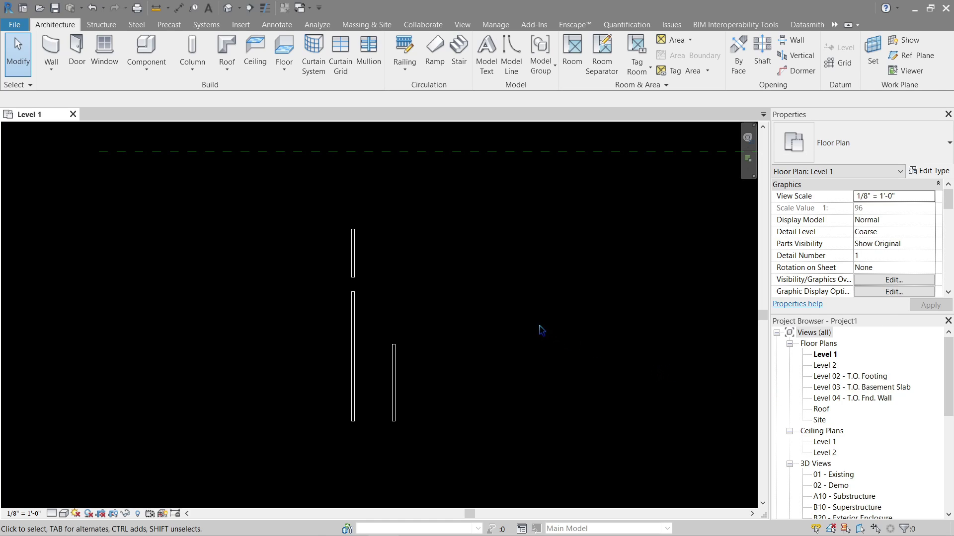
scroll(534, 384, up, 2)
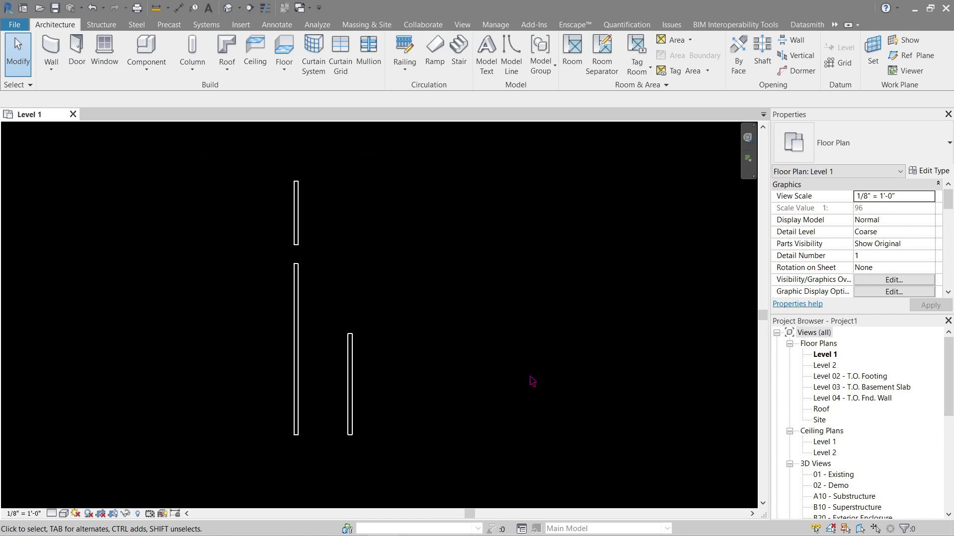
middle_drag(432, 333, 498, 321)
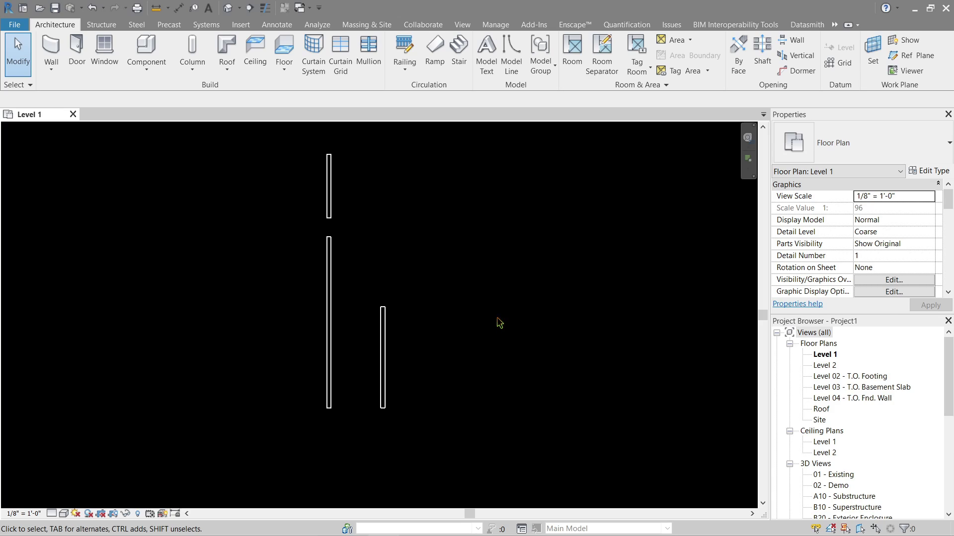
middle_drag(494, 282, 490, 315)
Reopen Keyboard Shortcuts with KS and scroll through the full Assignments list.
key(k)
key(s)
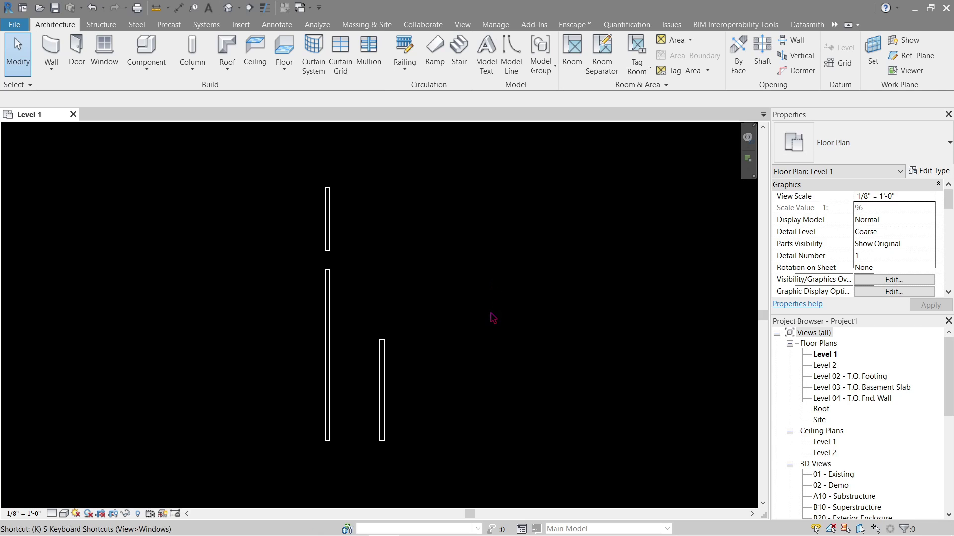
drag(600, 220, 607, 278)
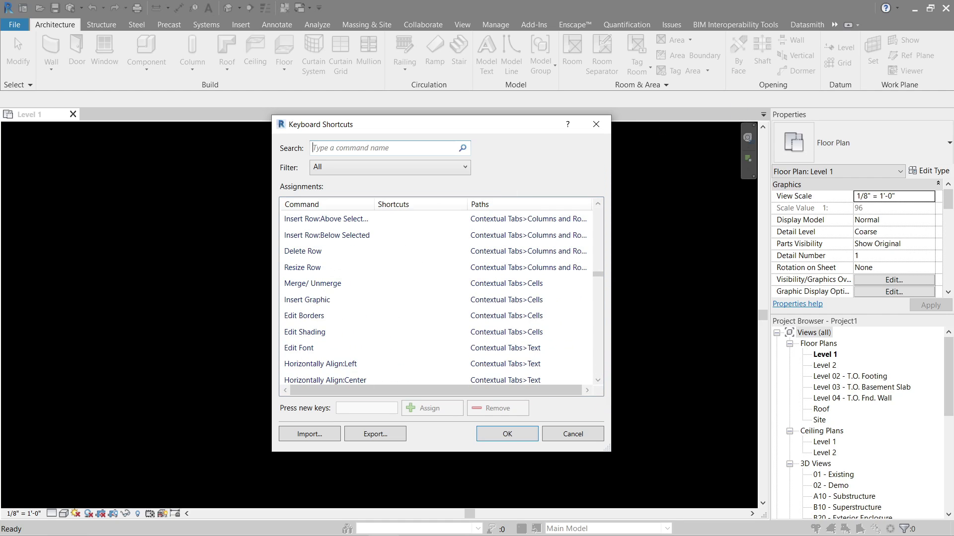